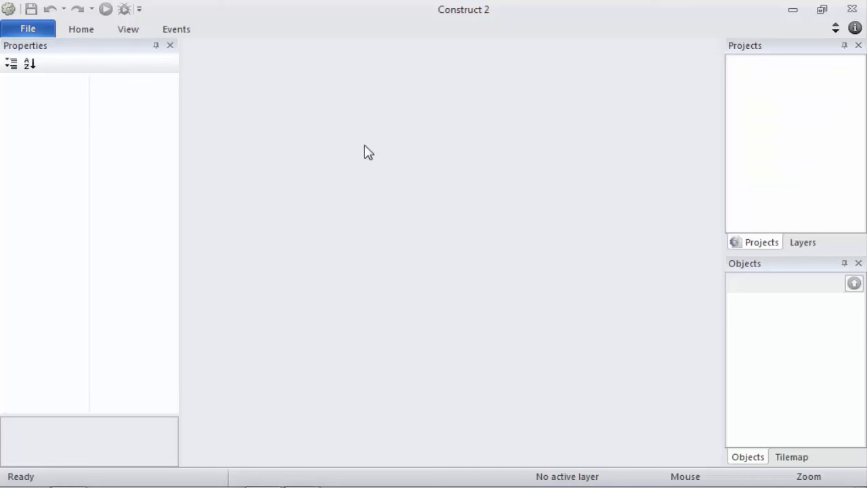
- Create a new project from the "New empty SD landscape 16:9 project" template
click(27, 31)
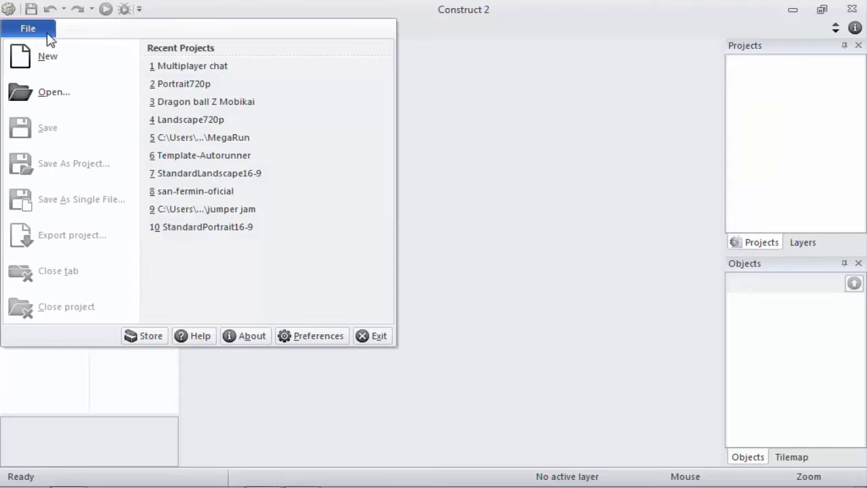
click(65, 68)
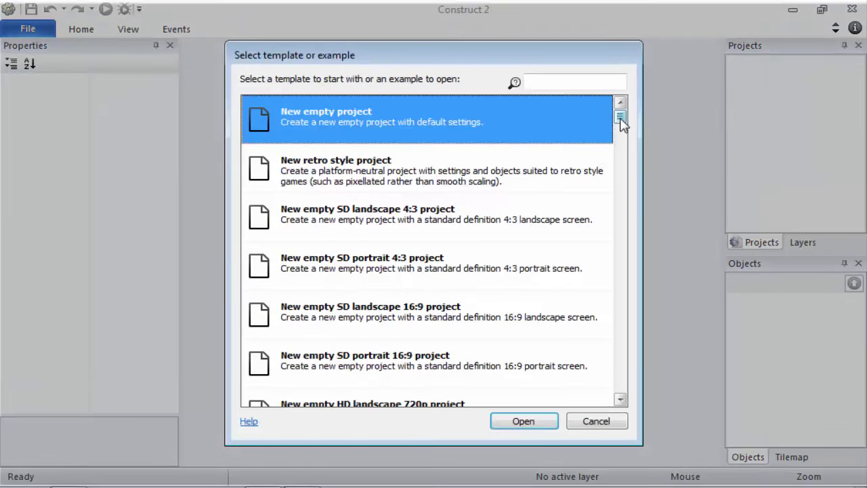
drag(619, 120, 622, 129)
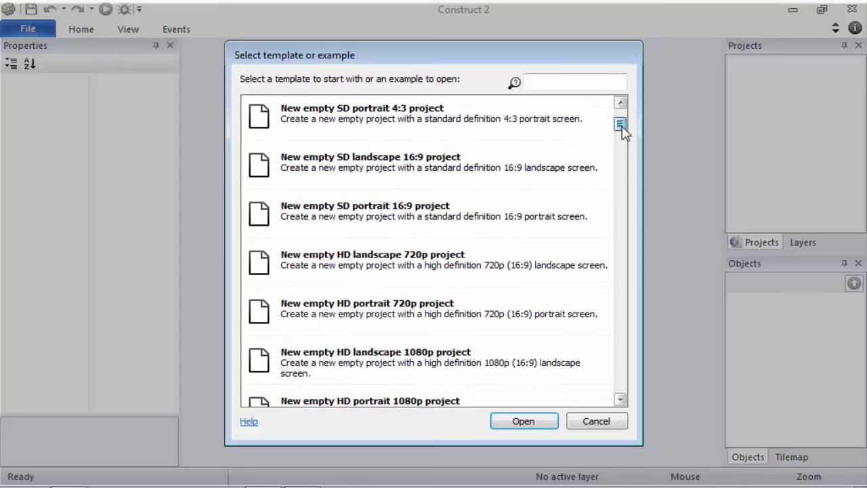
click(474, 180)
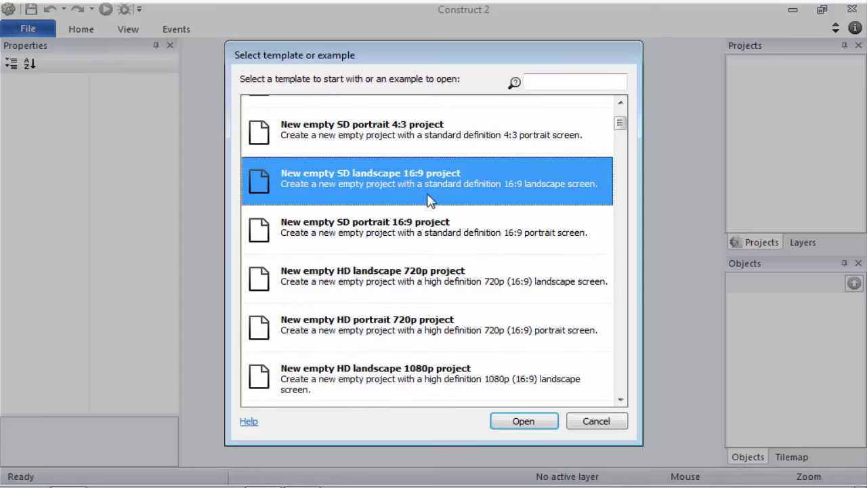
double_click(443, 185)
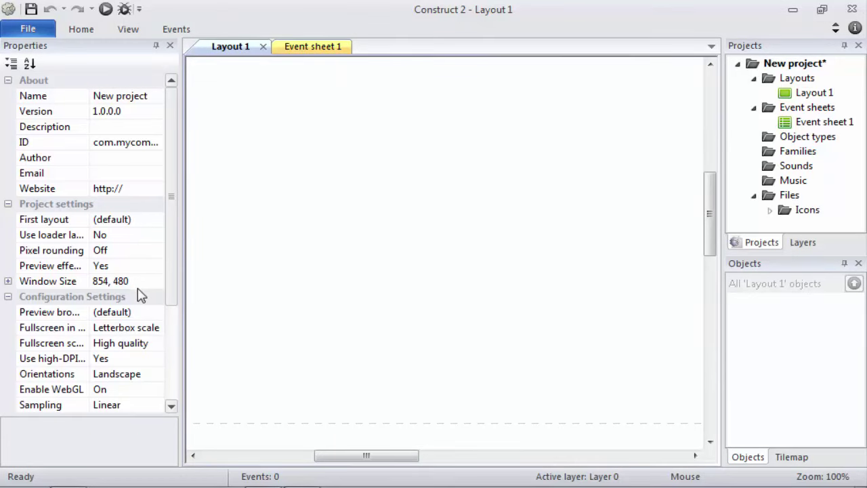
click(137, 282)
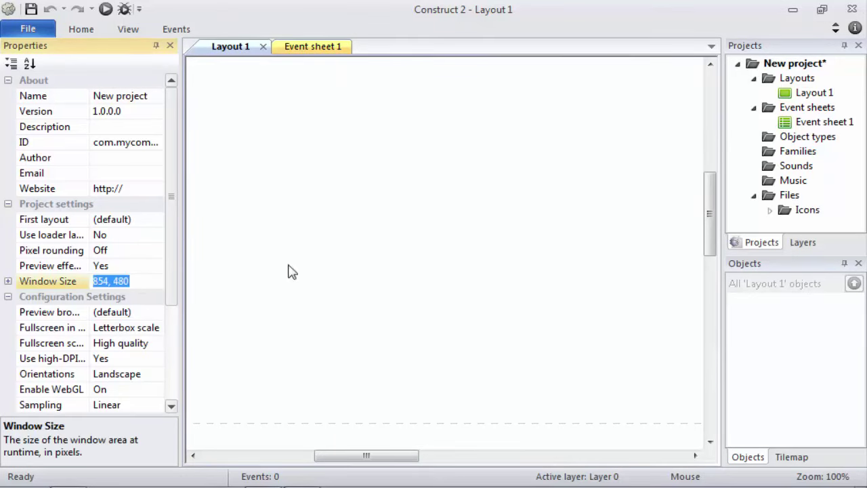
click(531, 283)
ctrl+scroll(530, 283, down, 3)
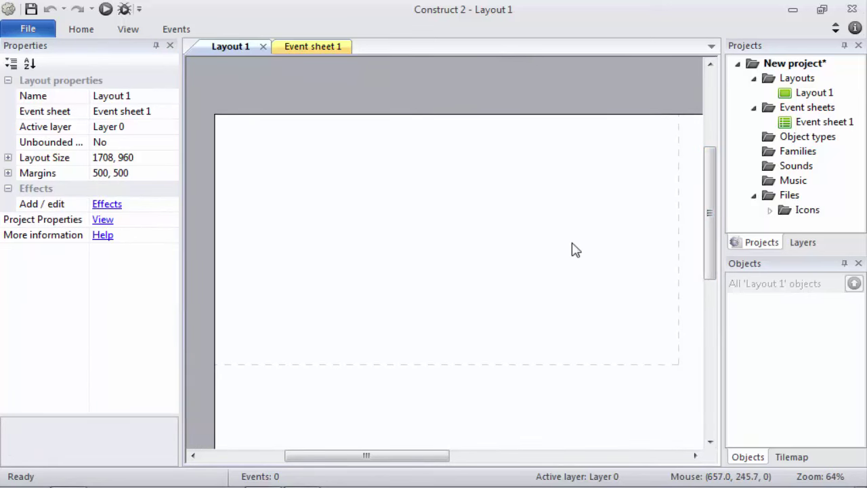
- Rename the layout Layout 1 as Juego
click(815, 96)
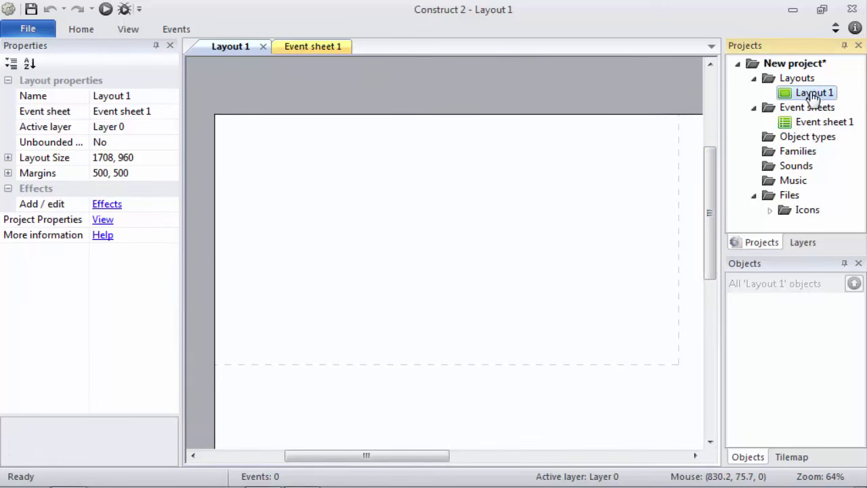
click(812, 99)
text(Juego)
key(Return)
- Rename the event sheet Event sheet 1 as General
click(808, 124)
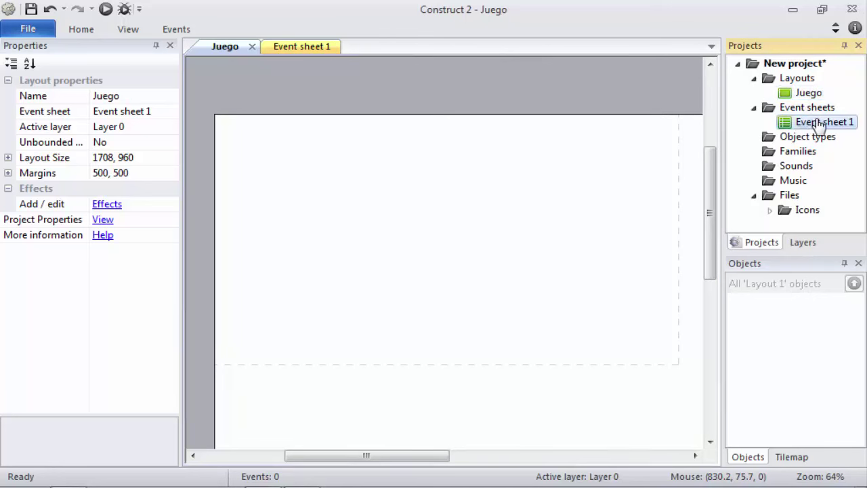
click(808, 125)
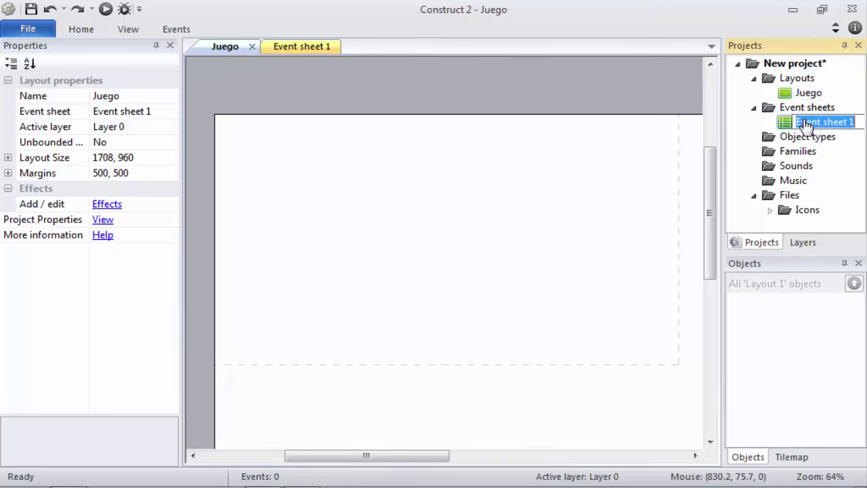
text(G)
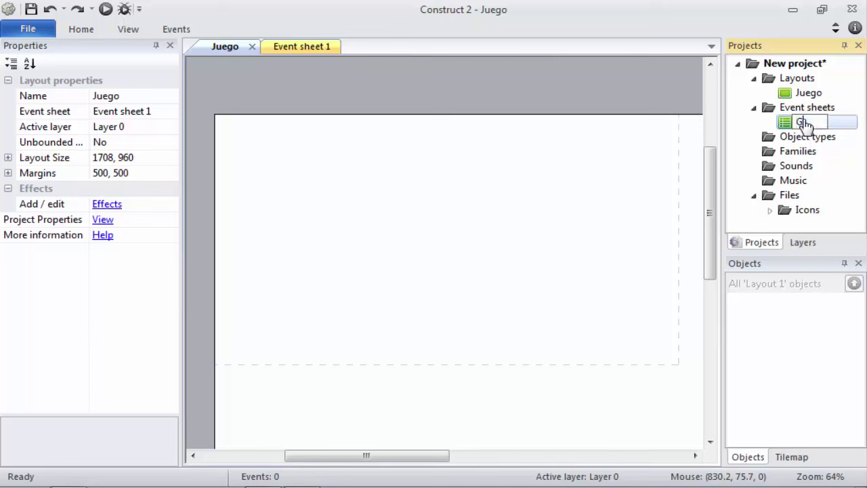
text(eneral)
key(Return)
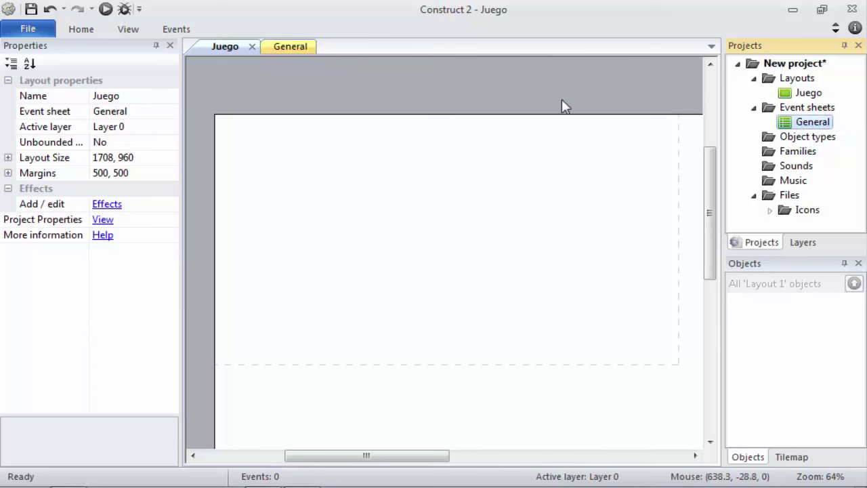
click(797, 114)
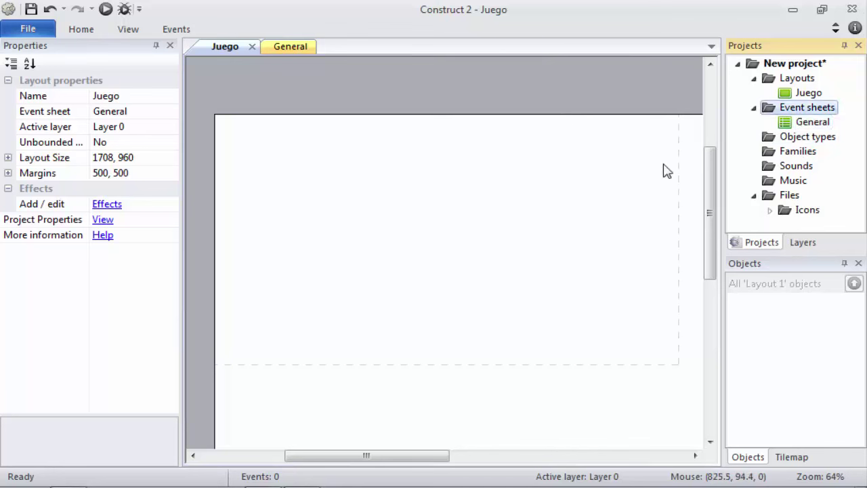
click(631, 183)
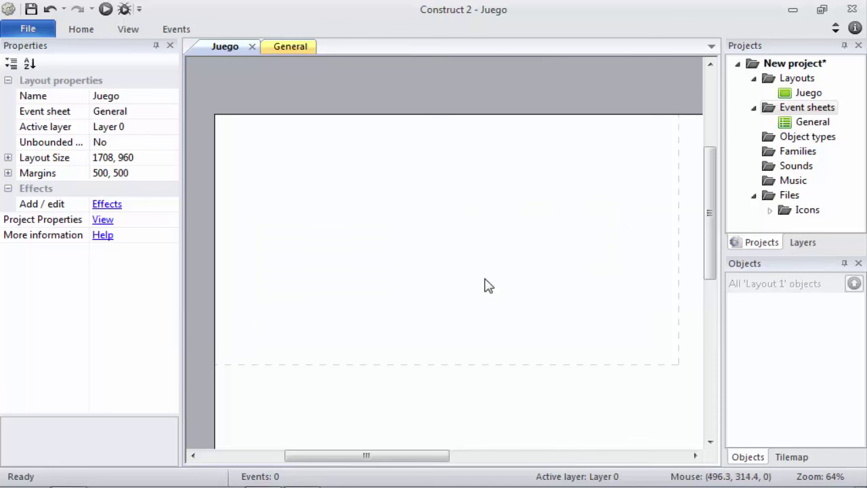
drag(404, 242, 292, 354)
drag(299, 297, 550, 369)
drag(635, 242, 410, 312)
drag(361, 214, 492, 270)
drag(712, 214, 716, 216)
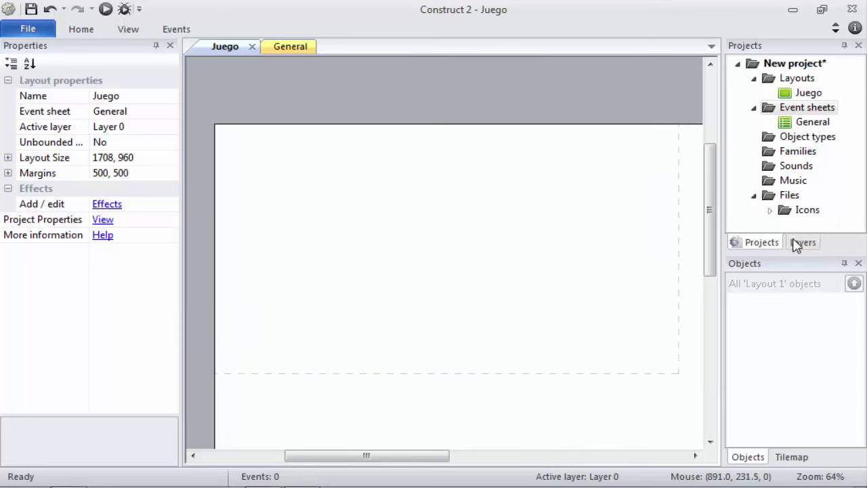
- Rename the Juego layout's existing layer, Layer 0, as Fondo
click(799, 242)
click(784, 82)
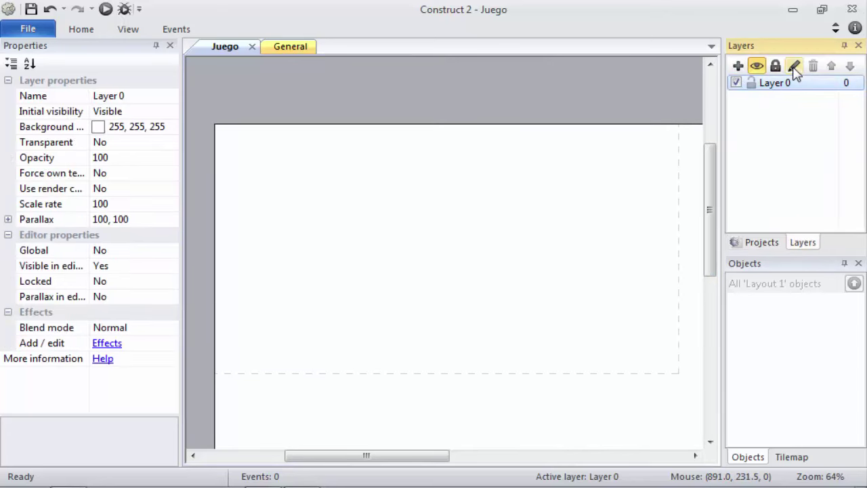
click(794, 66)
text(Fondo)
key(Return)
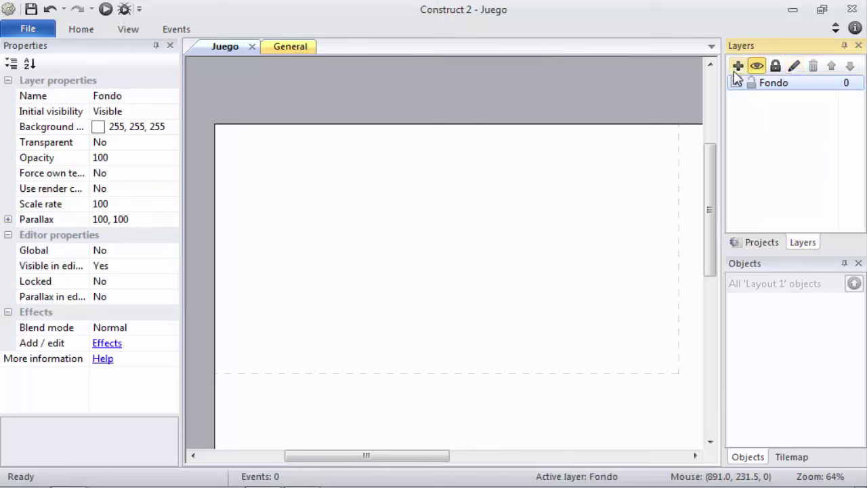
- Add a new layer above Fondo and name it Objetos
click(738, 66)
click(780, 82)
click(794, 65)
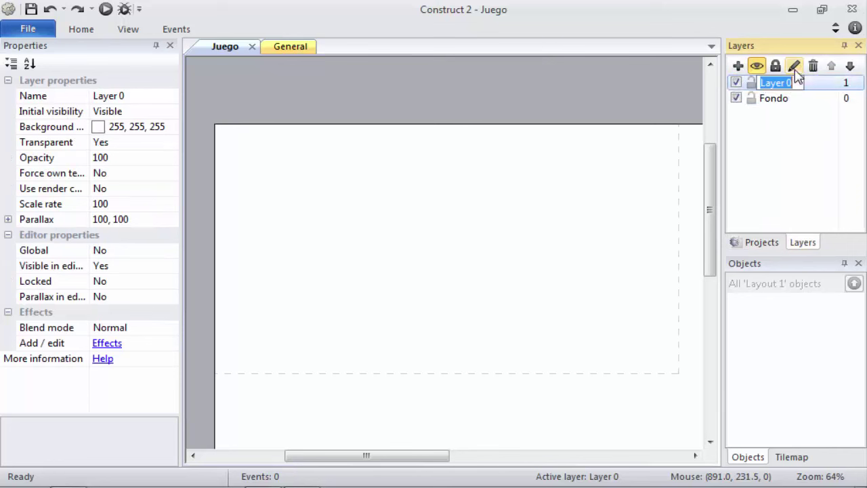
text(Obj)
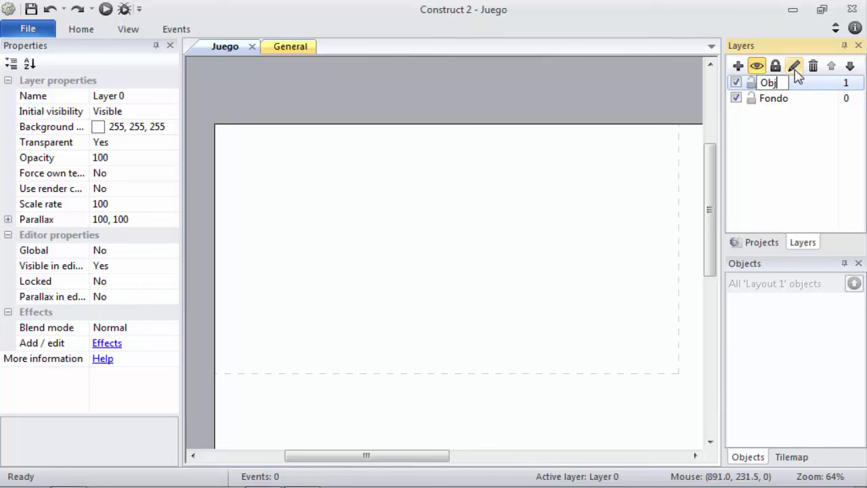
text(etos)
key(Return)
- Add a new layer above Objetos and name it Jugador
click(738, 65)
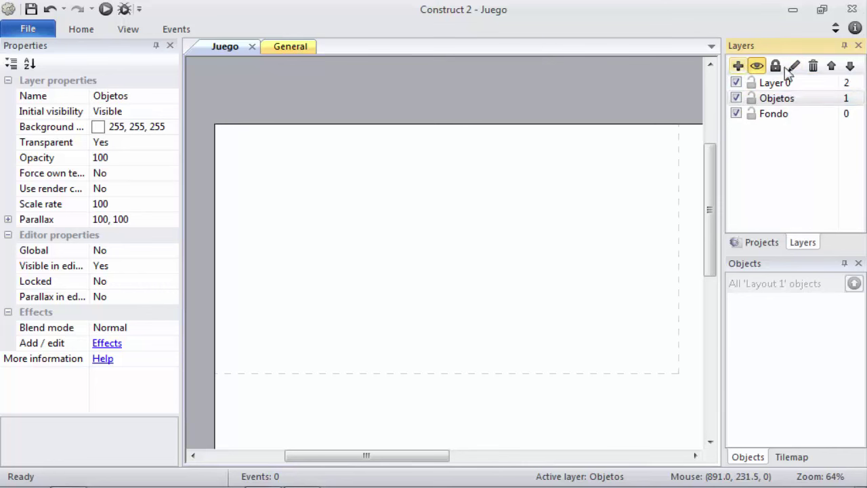
click(779, 82)
click(794, 65)
text(Ju)
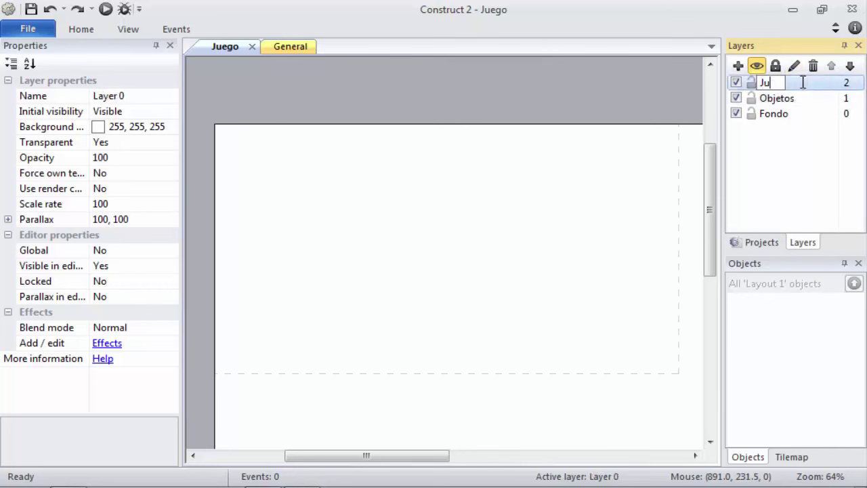
text(gador)
key(Return)
- Add a new layer above Jugador and name it UI
click(738, 65)
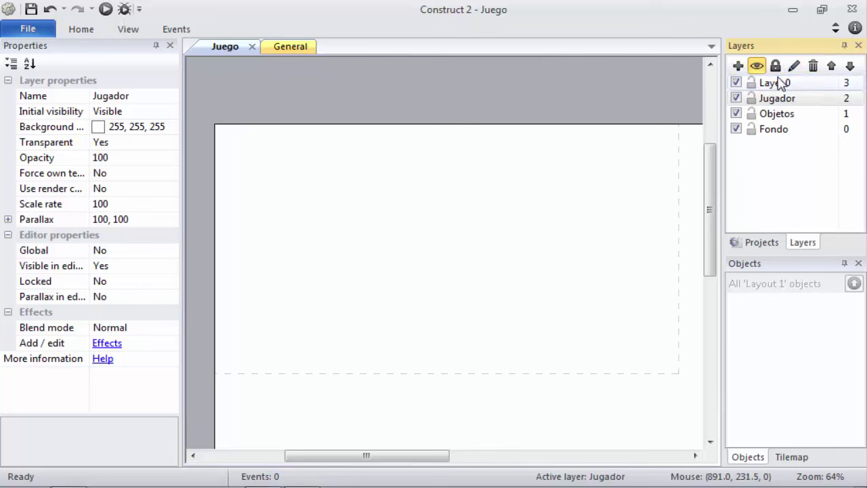
click(781, 82)
click(796, 67)
text(U)
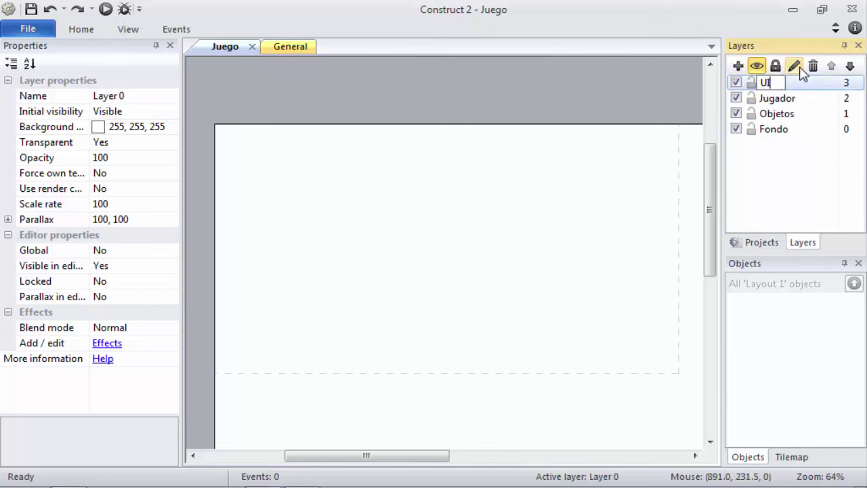
text(I)
key(Return)
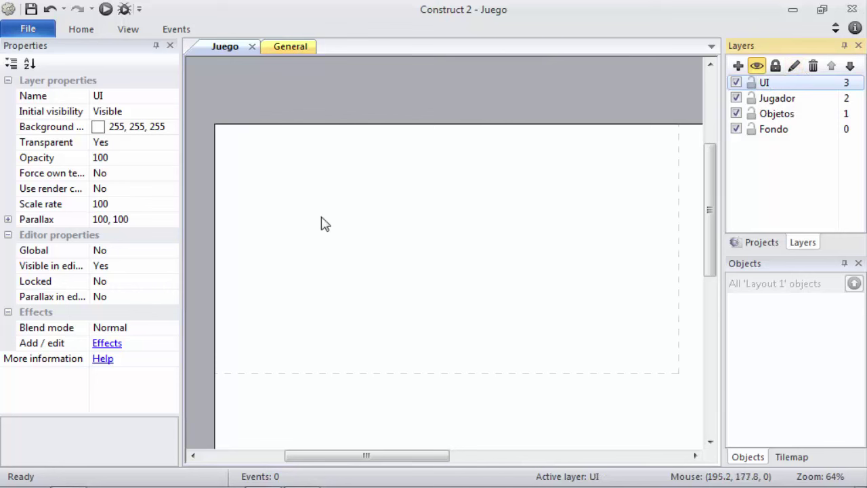
- Set the UI layer's parallax to 0, 0
drag(220, 136, 376, 174)
click(741, 84)
click(127, 220)
text(0)
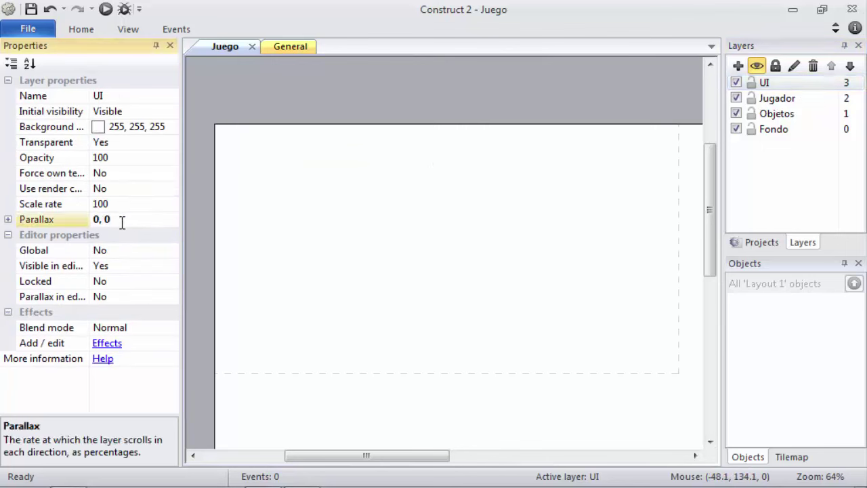
click(118, 220)
key(Return)
click(793, 86)
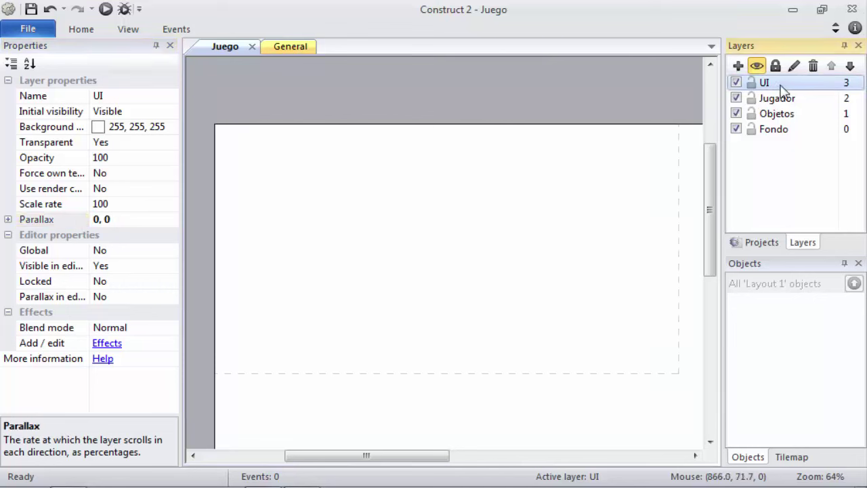
click(293, 162)
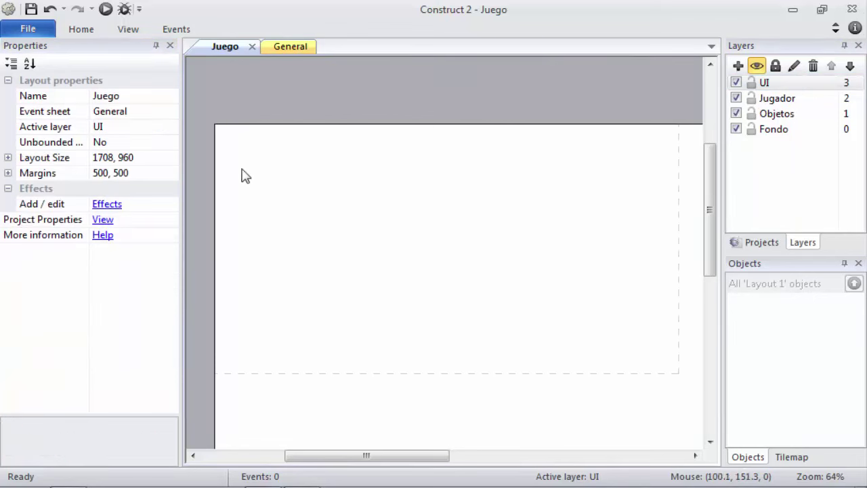
drag(216, 133, 328, 162)
drag(610, 408, 650, 426)
drag(218, 128, 387, 188)
- Insert a Tiled Background object on the Fondo layer and place it in the layout
click(775, 129)
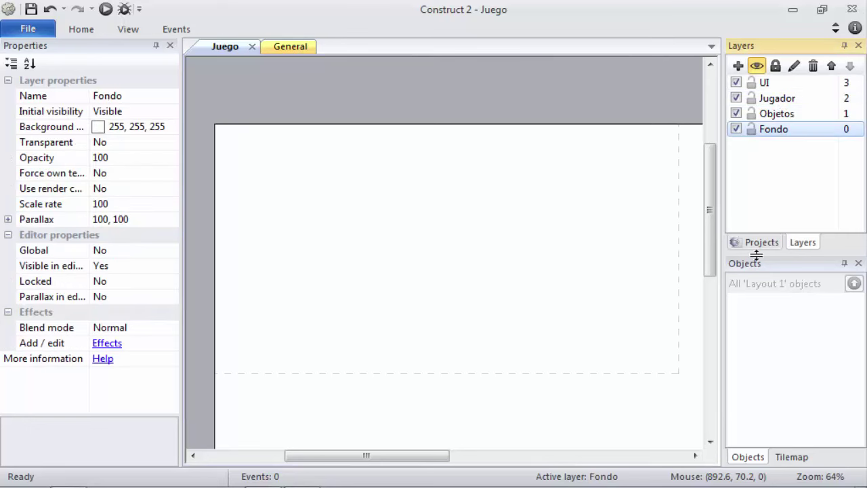
double_click(280, 242)
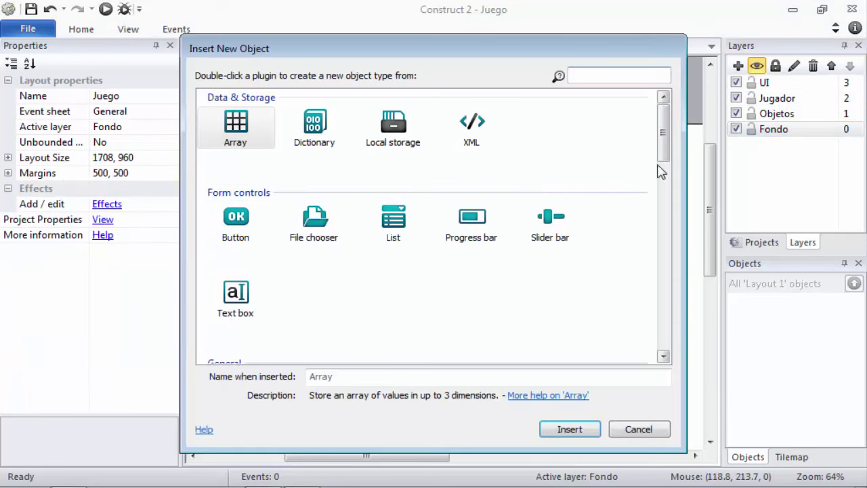
scroll(664, 179, down, 3)
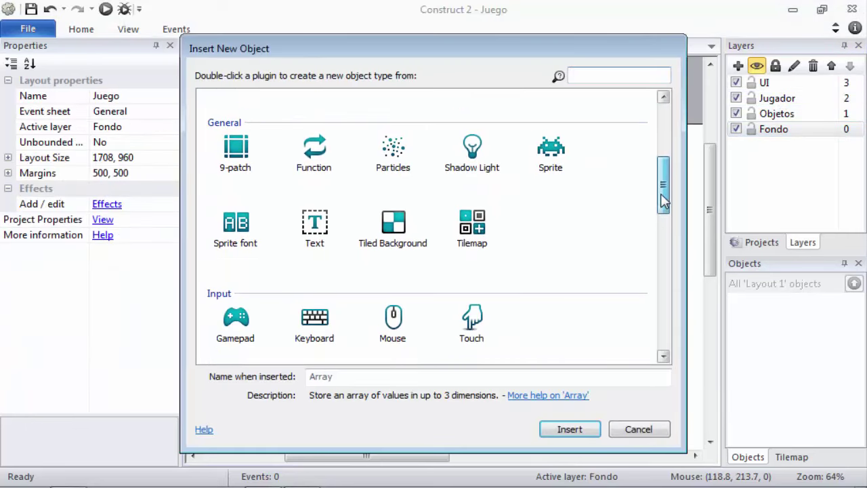
double_click(396, 227)
click(401, 223)
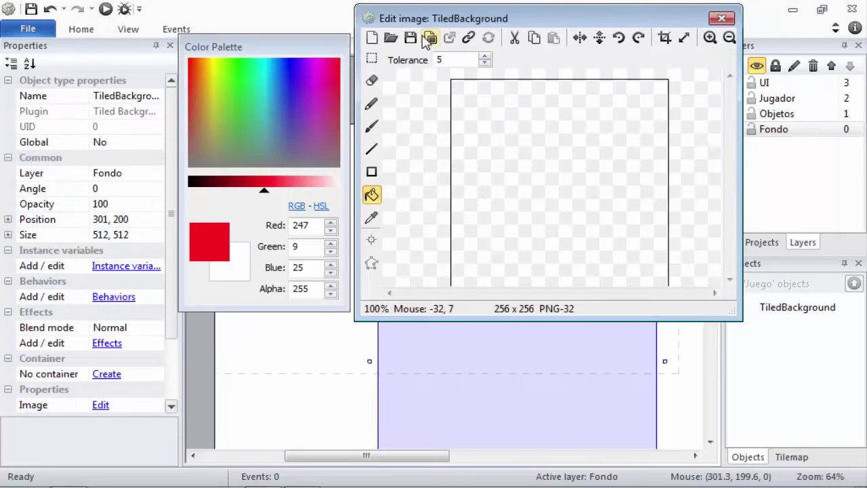
- Load tile_01 from the Tiles folder as the tiled background's image and close the image editor
click(393, 38)
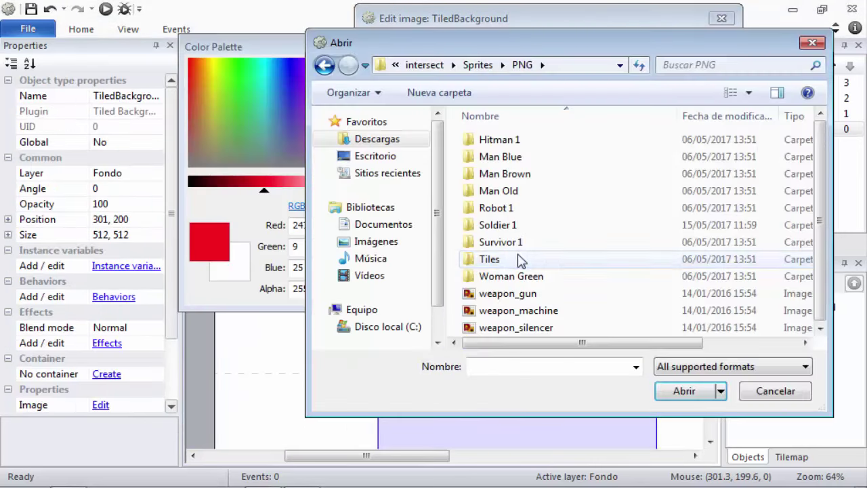
double_click(521, 261)
click(522, 188)
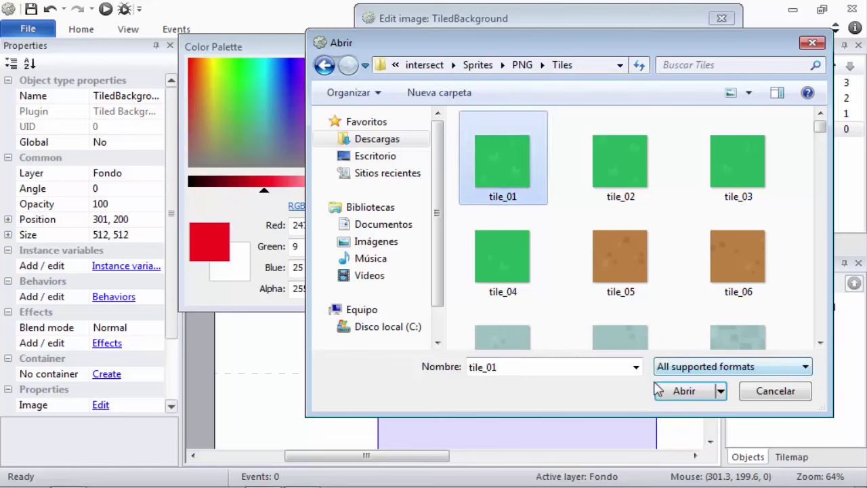
click(659, 391)
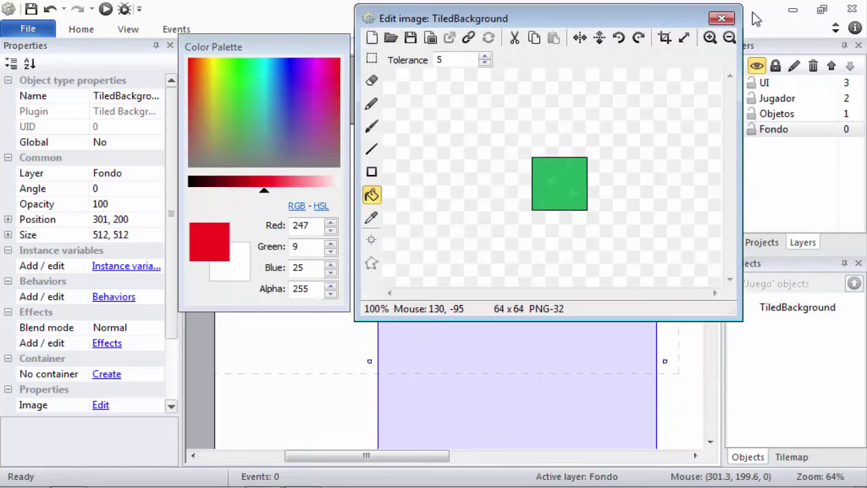
click(721, 18)
- Move the tiled background to the layout's top-left corner and stretch it to about 1720 x 969 so it covers the whole layout
drag(450, 265, 338, 173)
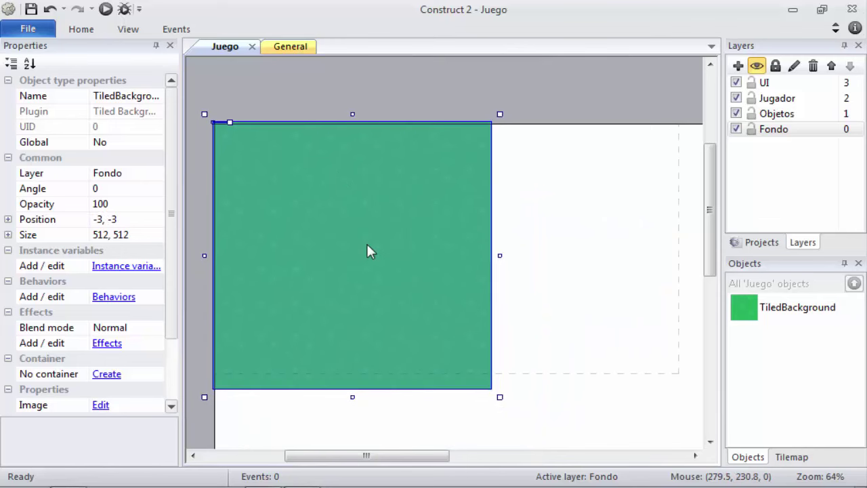
ctrl+scroll(366, 247, down, 5)
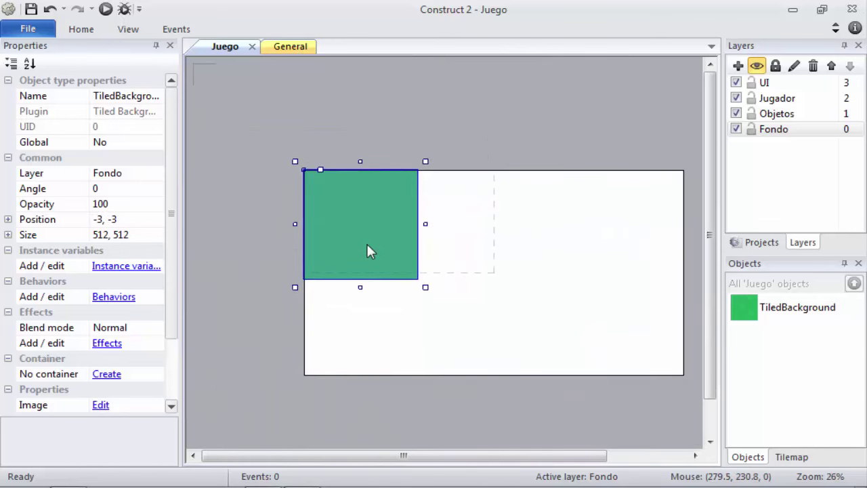
drag(426, 288, 694, 384)
ctrl+scroll(410, 258, up, 5)
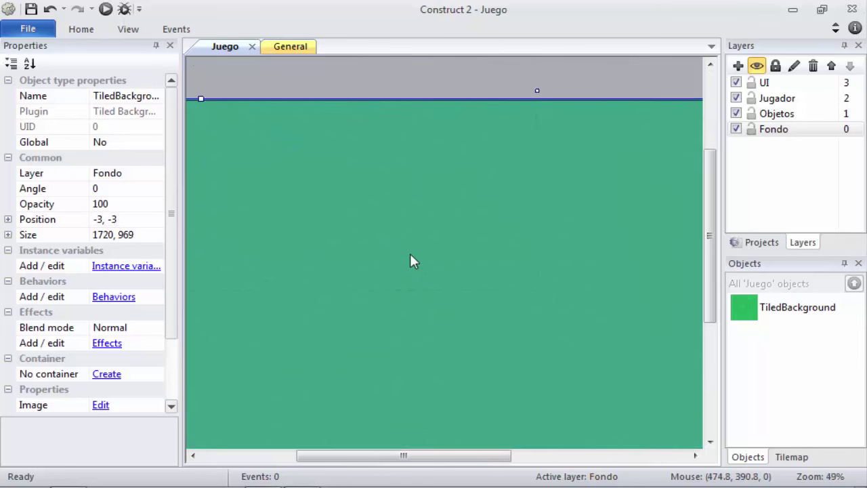
drag(410, 422, 365, 459)
drag(715, 263, 712, 229)
drag(599, 272, 604, 255)
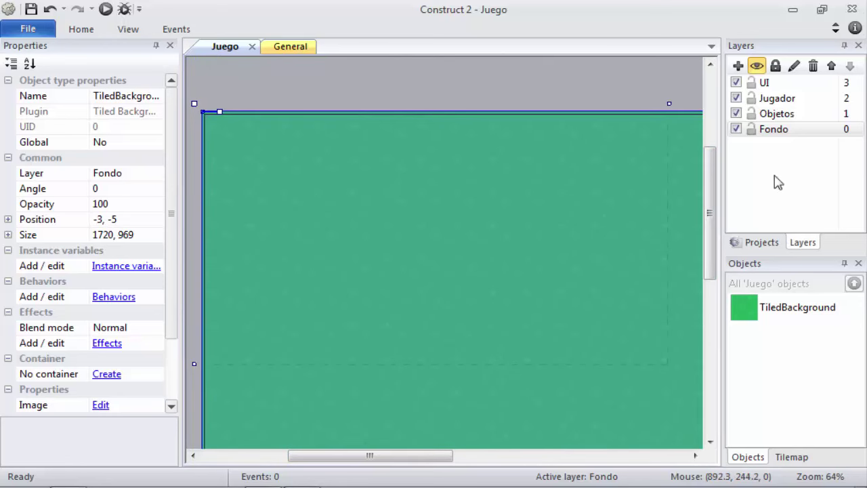
- Lock the Fondo layer and check that the background can no longer be selected or moved
click(751, 133)
drag(540, 201, 350, 322)
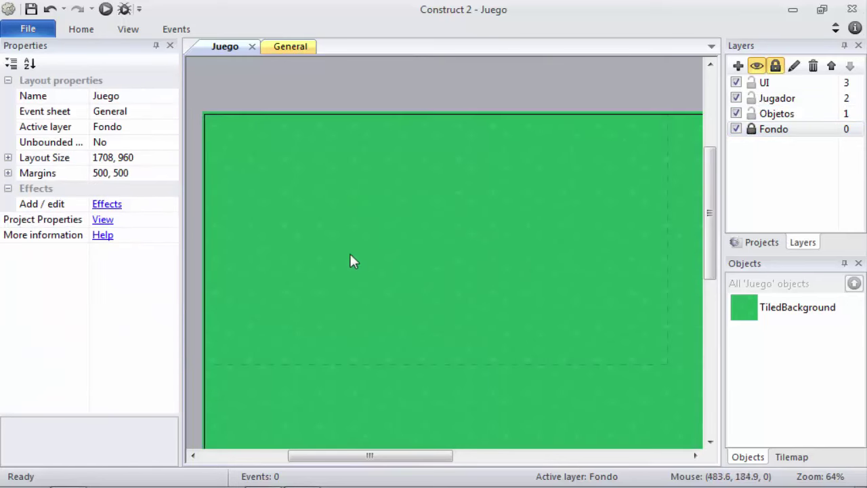
drag(299, 275, 580, 355)
drag(550, 241, 457, 244)
- Insert a Sprite object named Jugador on the Jugador layer and place it in the upper-left area of the layout
click(772, 99)
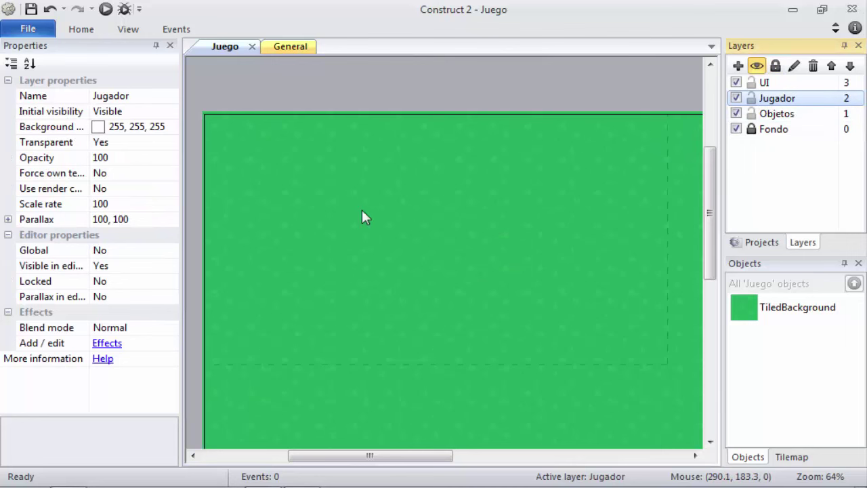
double_click(325, 219)
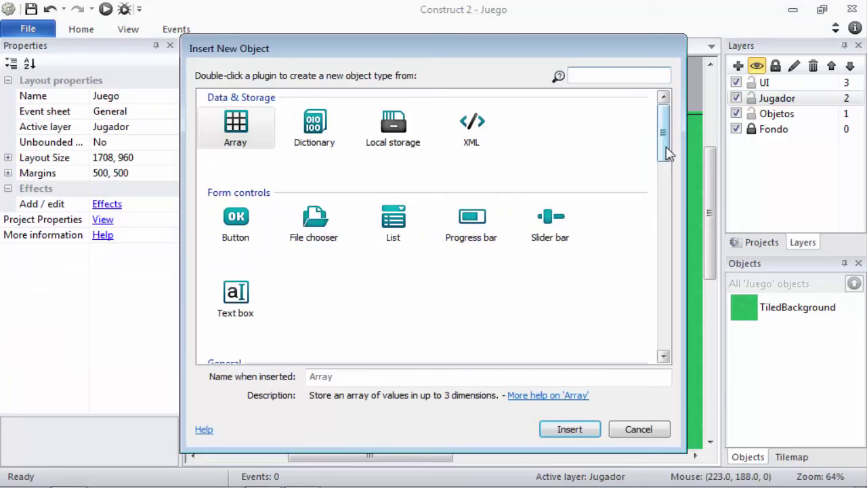
drag(668, 149, 663, 174)
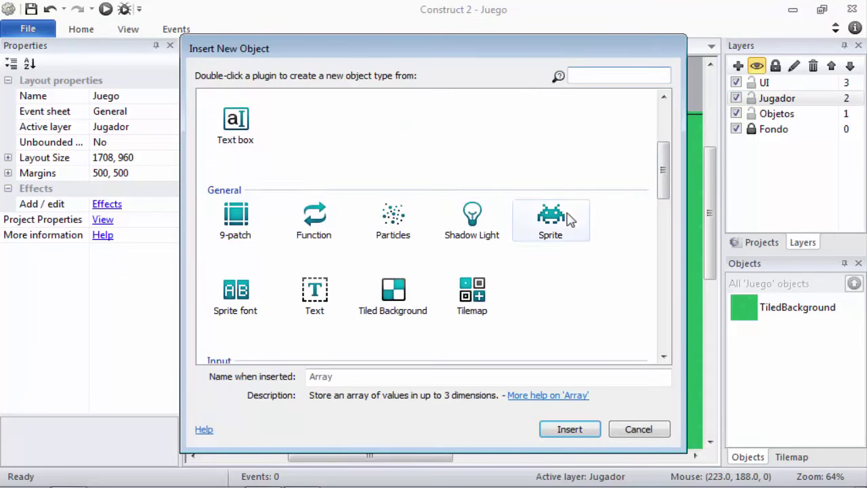
click(559, 227)
click(391, 376)
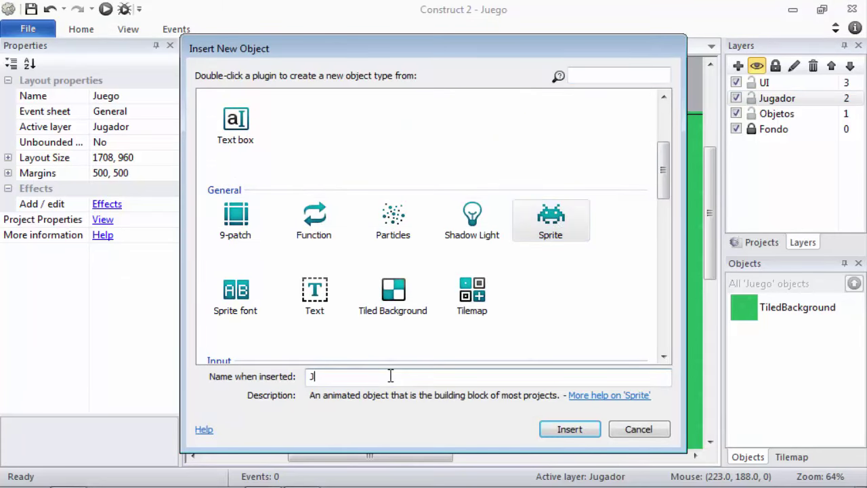
key(Return)
click(360, 293)
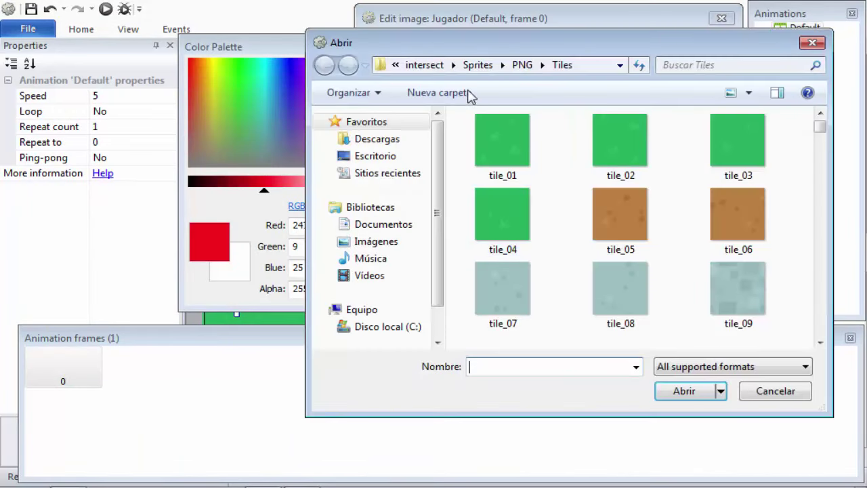
- Load hitman1_gun from the Hitman 1 folder as the Jugador sprite's image, keeping the character facing right
click(522, 65)
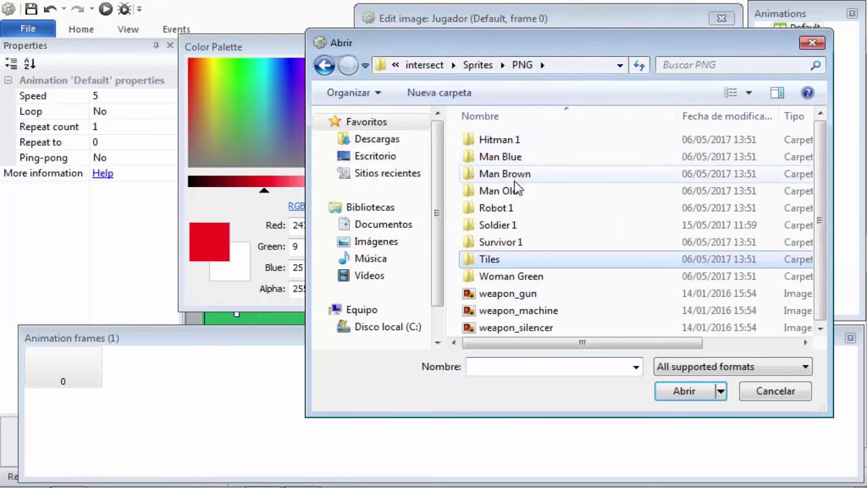
double_click(508, 140)
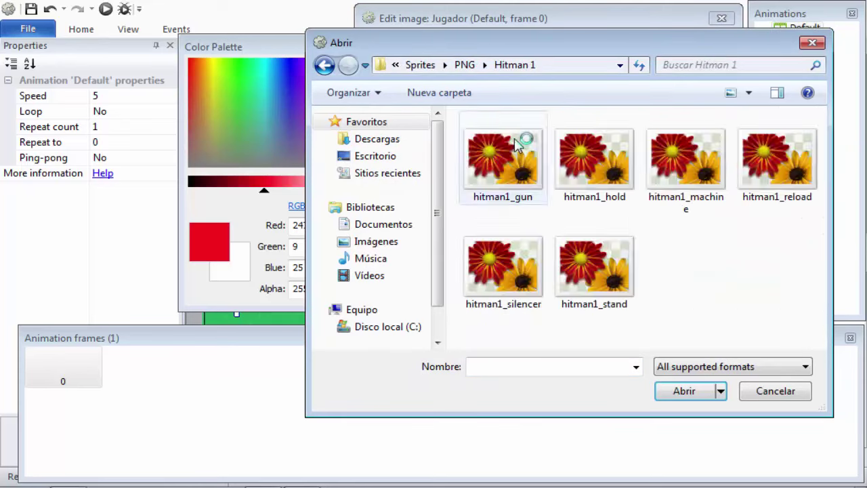
click(526, 193)
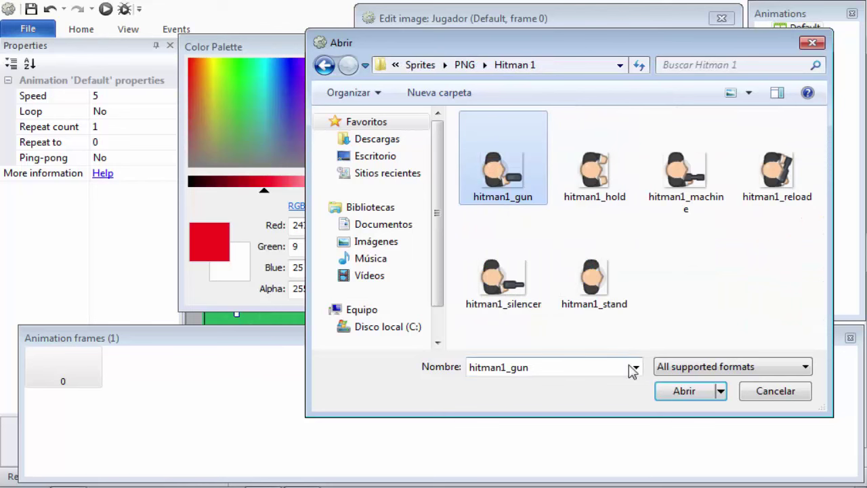
click(684, 391)
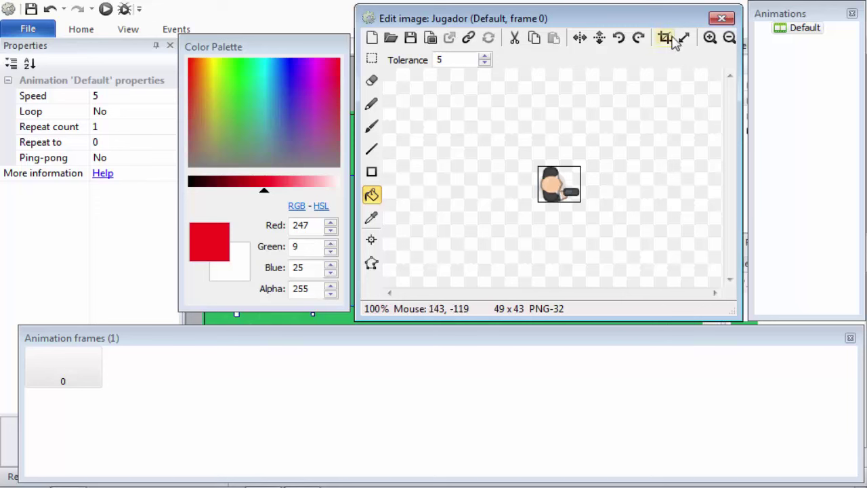
click(633, 38)
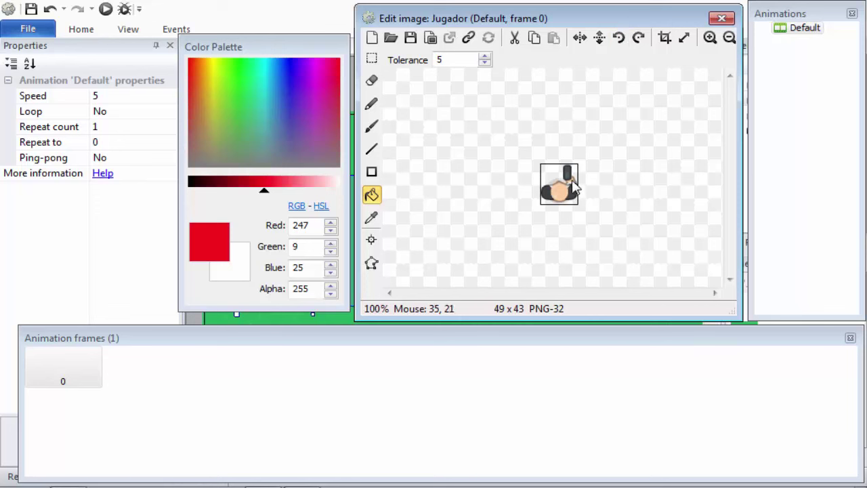
click(638, 38)
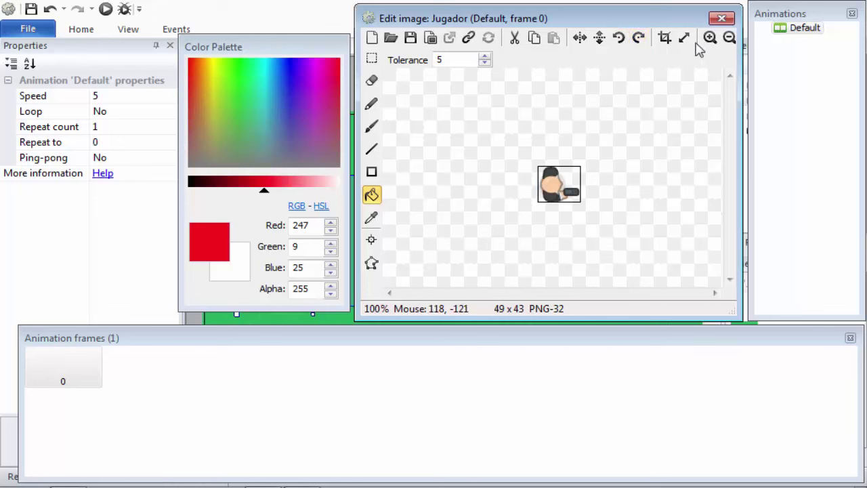
- Close the image editor and move the Jugador sprite to about 114, 204 in the layout
click(721, 19)
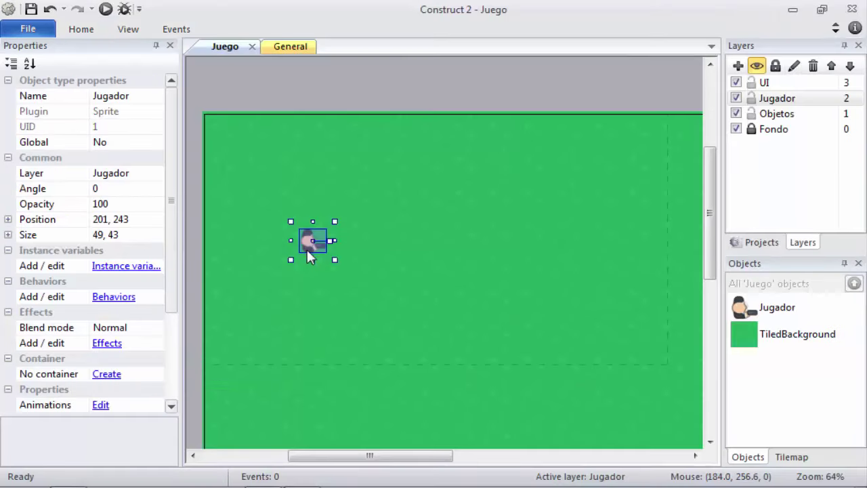
click(353, 256)
drag(308, 238, 261, 216)
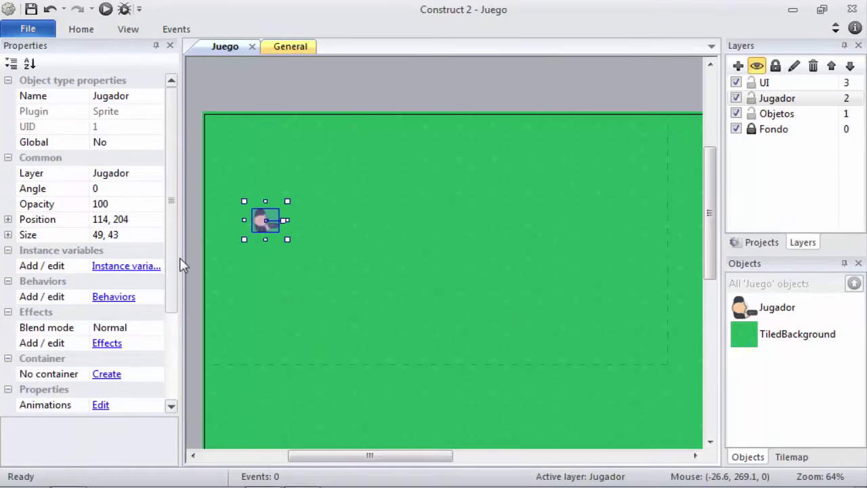
- Add the 8 Direction movement behavior to the Jugador sprite
click(126, 298)
click(309, 163)
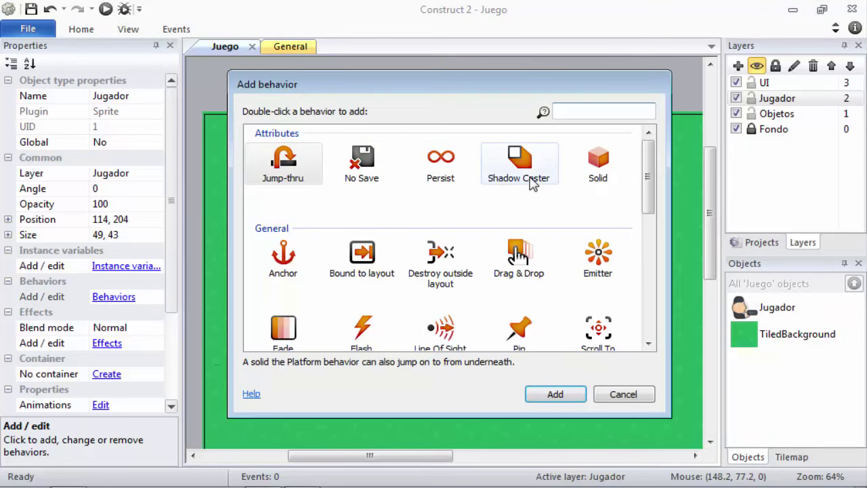
drag(651, 189, 637, 300)
click(287, 158)
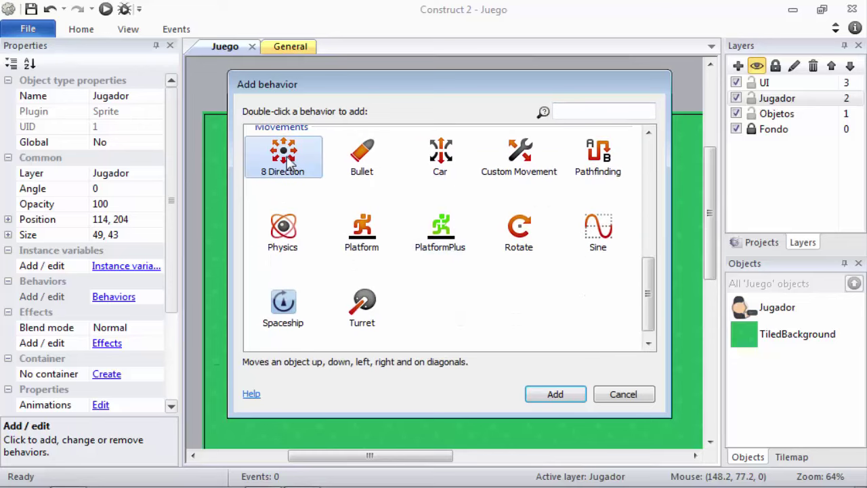
double_click(291, 157)
- Add the Bound to layout behavior to the Jugador sprite
click(307, 163)
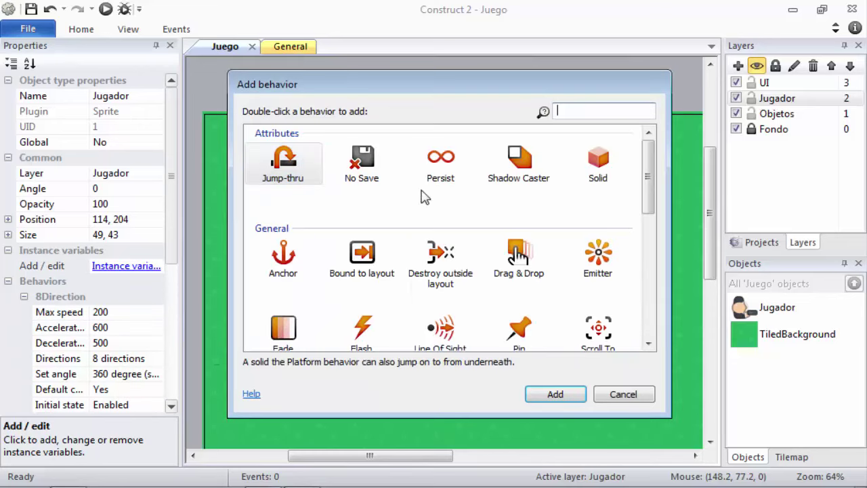
click(357, 263)
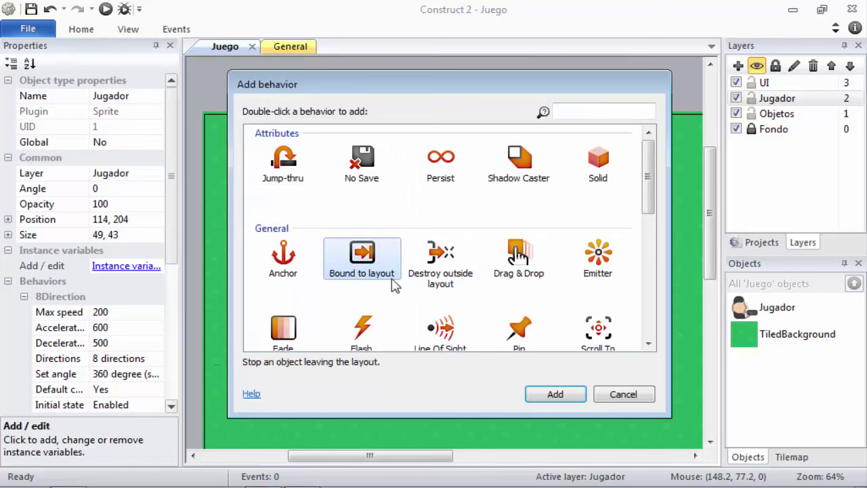
double_click(360, 263)
- Add the Scroll To behavior to the Jugador sprite, close its behaviors list and deselect the sprite
click(307, 162)
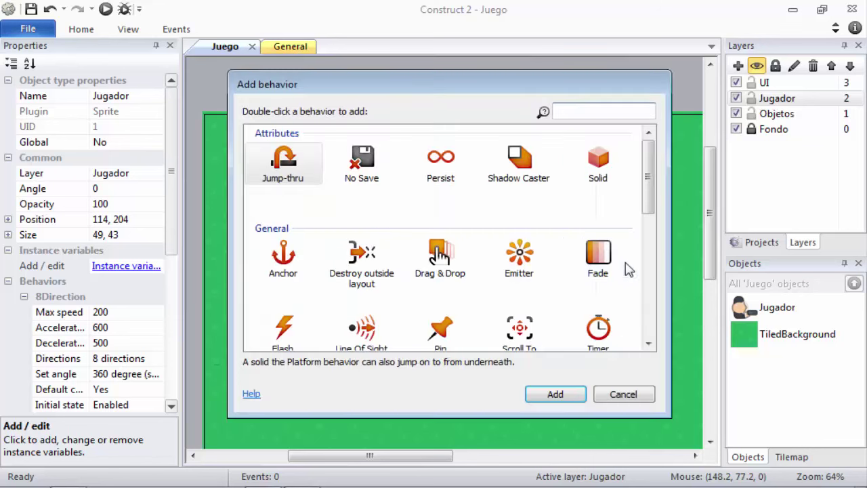
drag(654, 208, 651, 234)
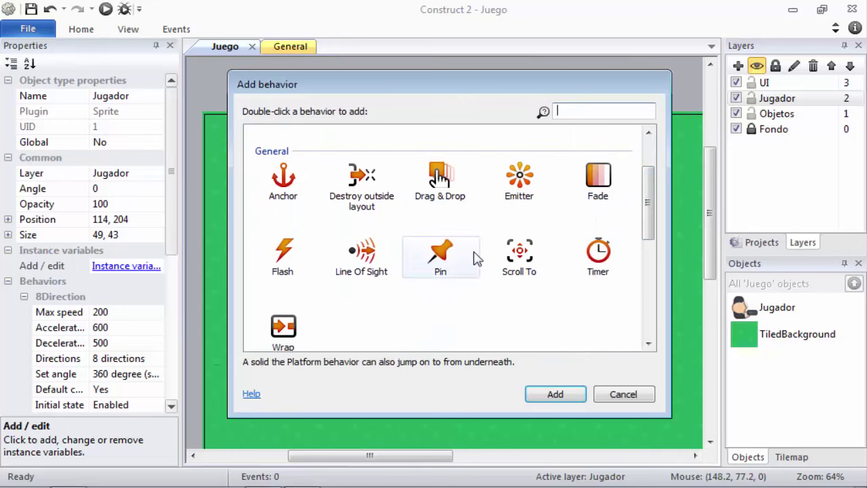
click(528, 269)
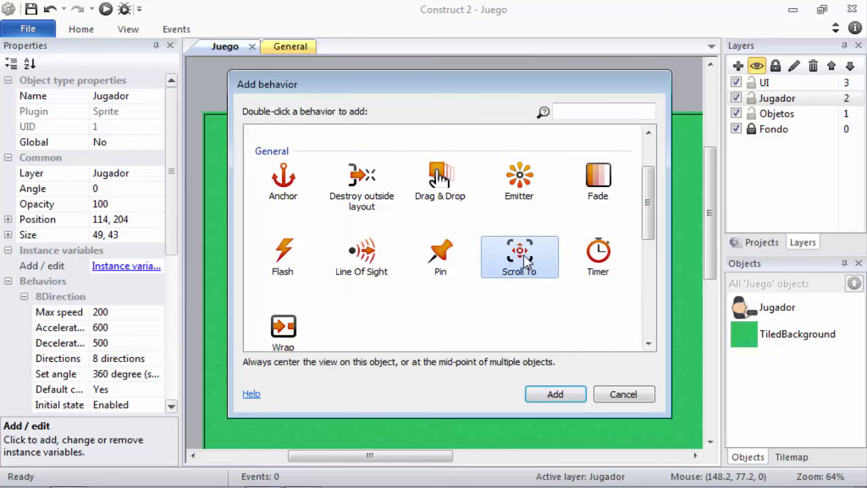
double_click(526, 257)
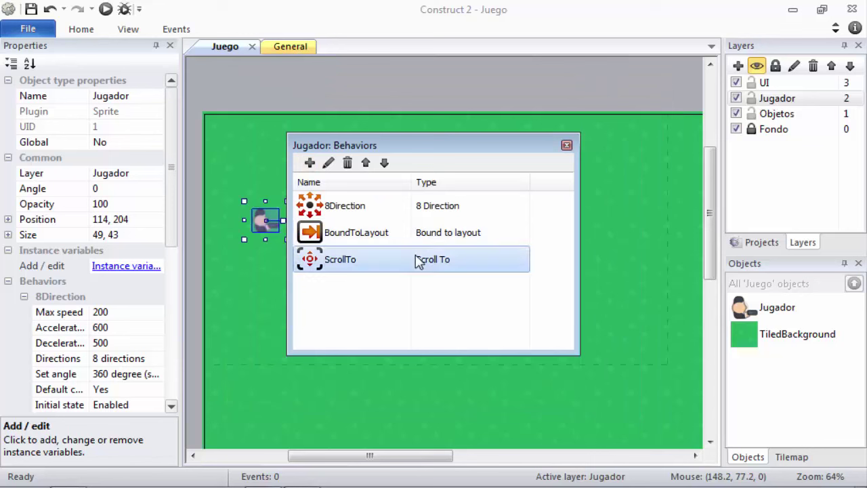
click(566, 146)
click(661, 396)
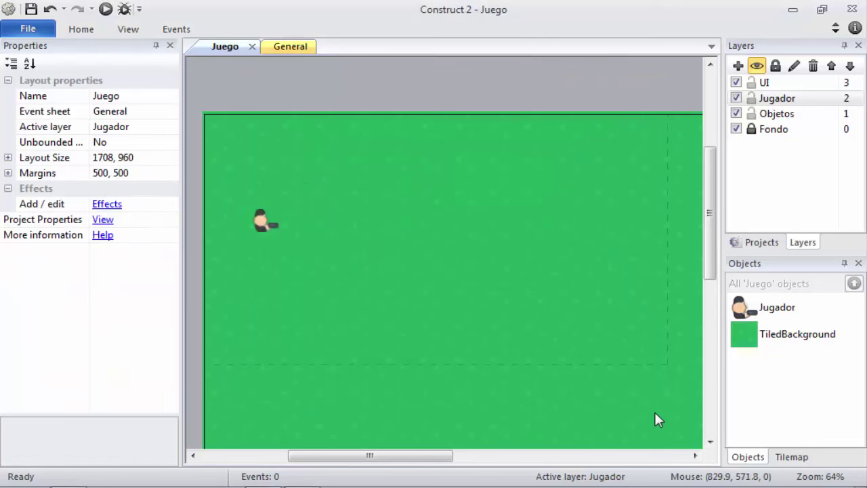
drag(592, 403, 663, 437)
drag(341, 199, 501, 315)
click(265, 218)
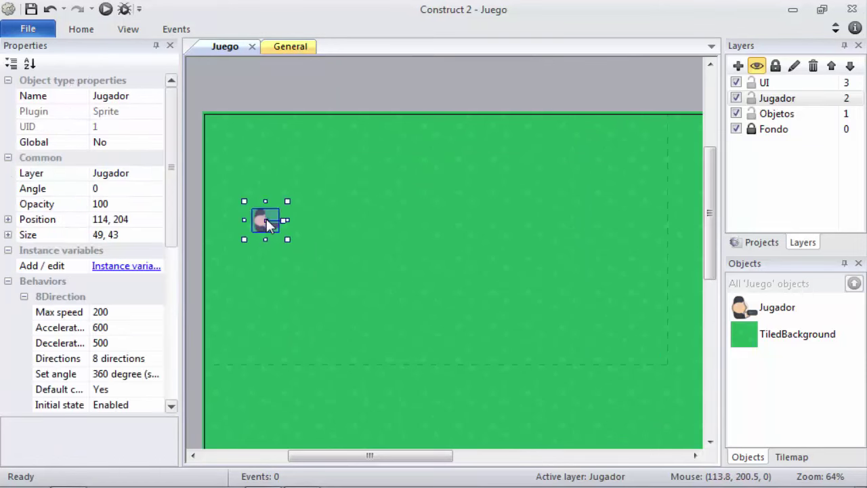
double_click(422, 243)
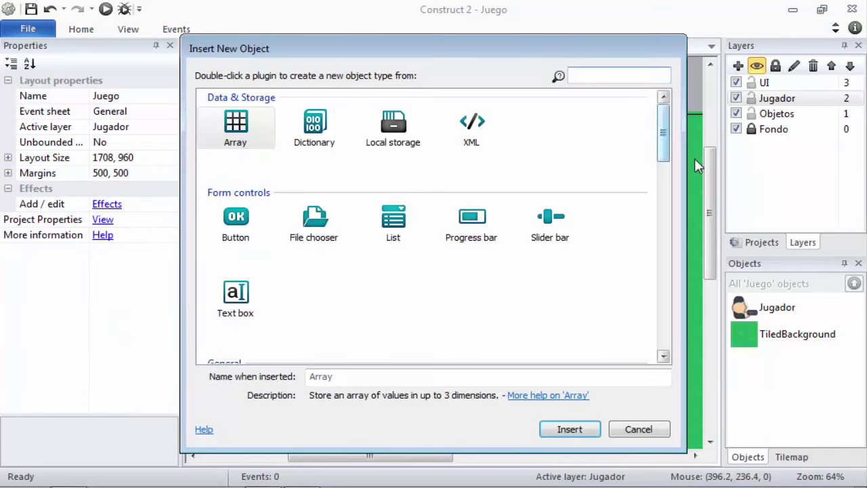
click(630, 423)
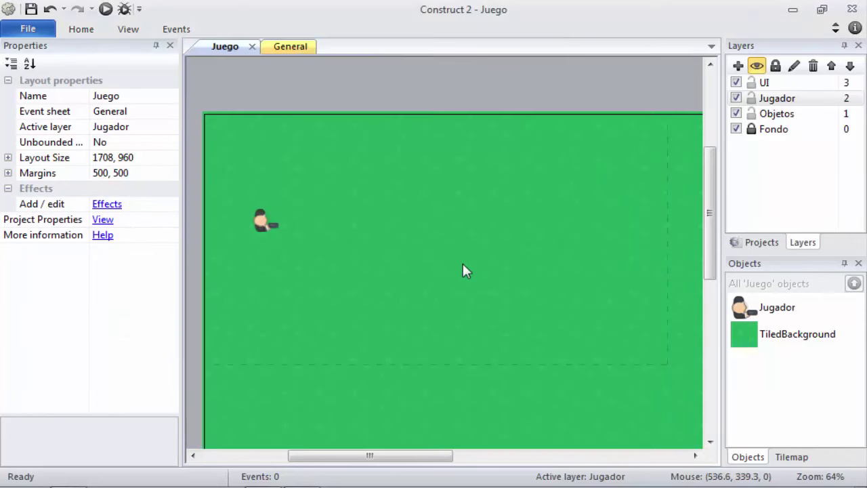
- Insert a Mouse input object into the project
double_click(456, 254)
scroll(664, 197, down, 3)
scroll(663, 203, down, 5)
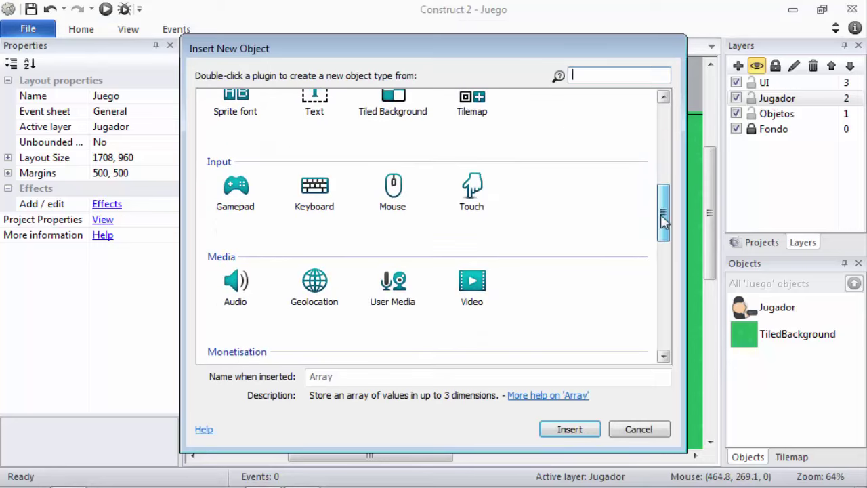
click(405, 196)
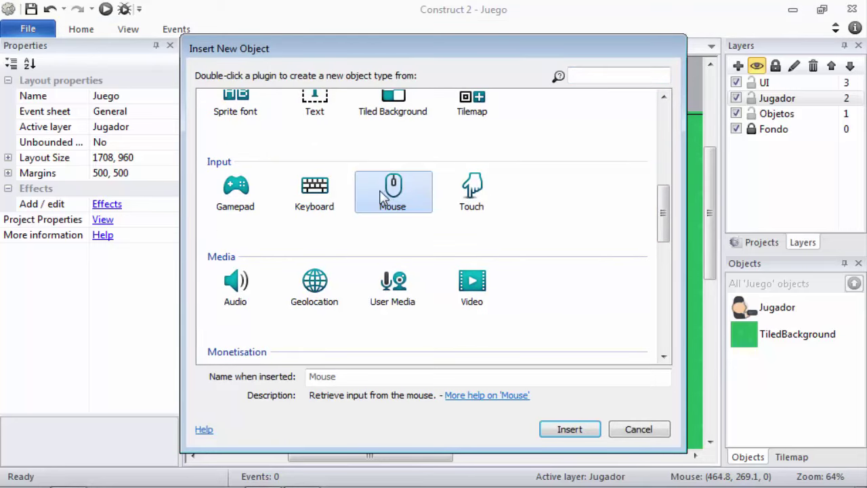
double_click(372, 197)
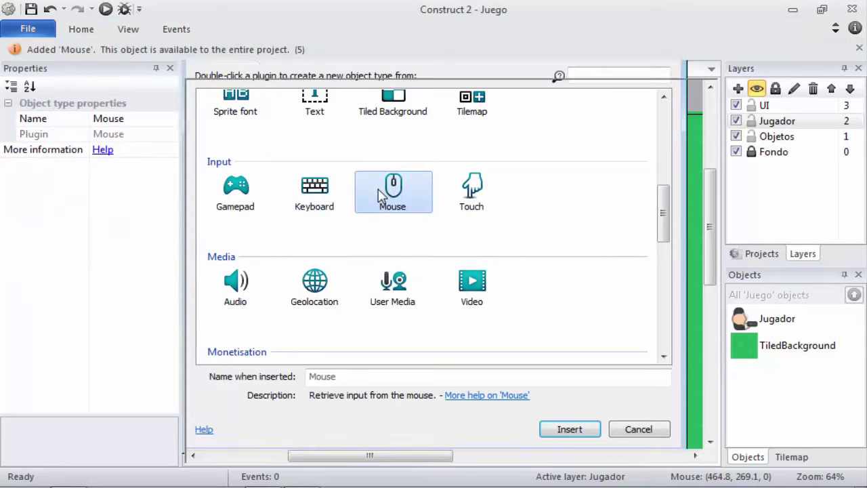
- Insert a Keyboard input object into the project
double_click(423, 230)
drag(660, 144, 664, 217)
click(313, 208)
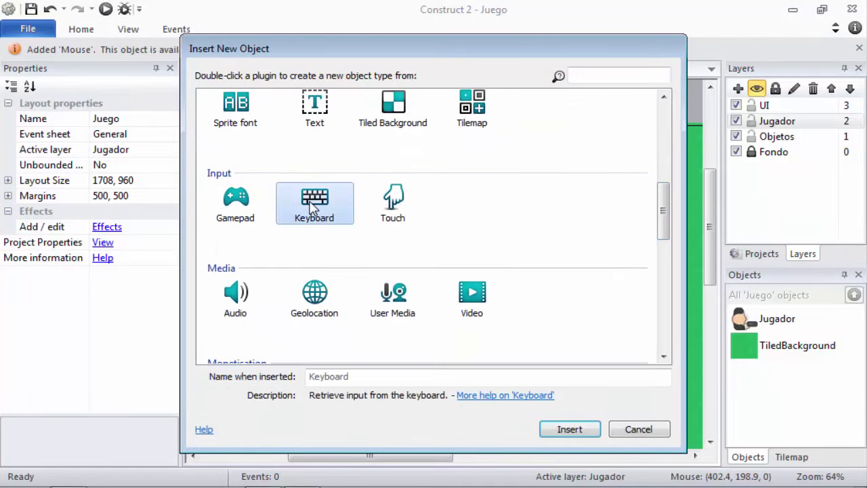
double_click(314, 207)
click(504, 211)
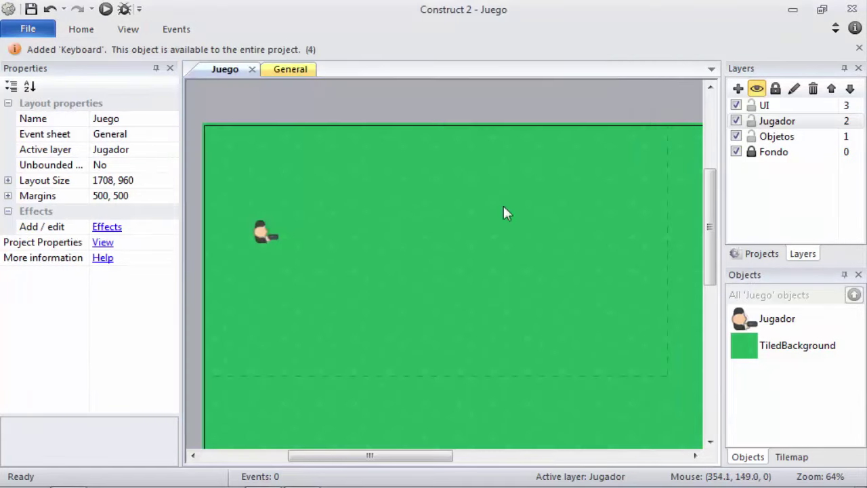
- Add a new event sheet to the project and name it Jugador
mouse_move(711, 226)
mouse_down()
mouse_move(712, 235)
mouse_move(712, 228)
mouse_up()
click(271, 223)
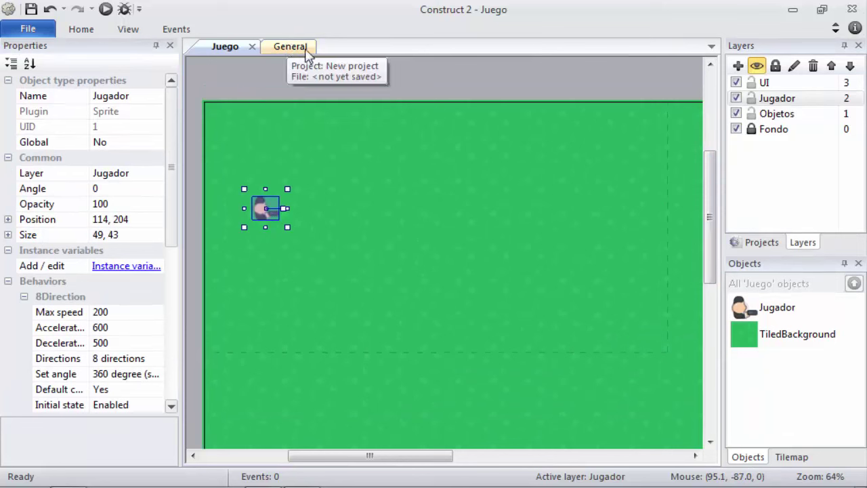
click(761, 242)
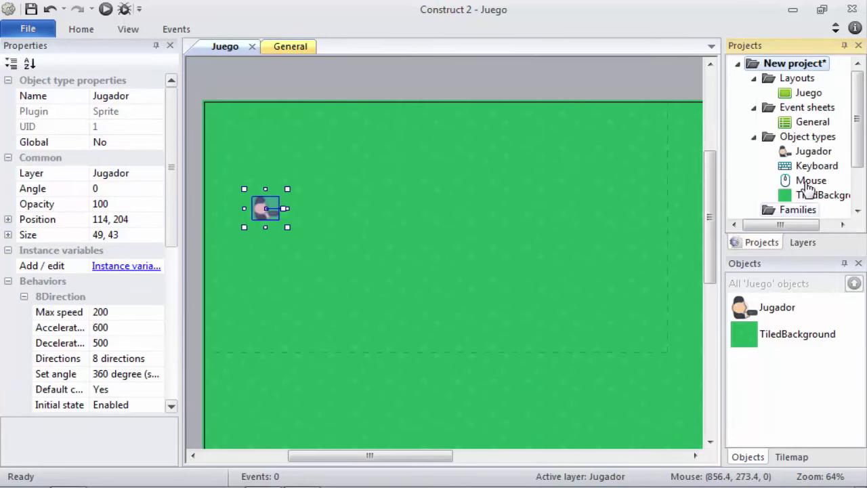
click(798, 111)
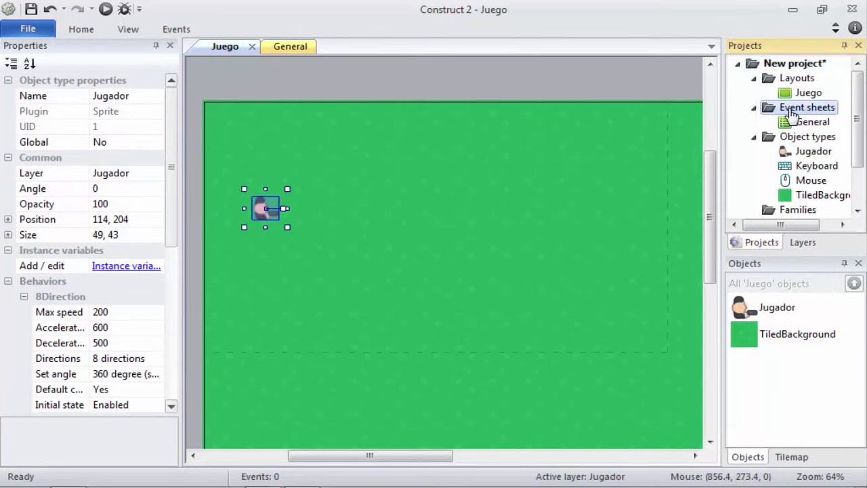
right_click(792, 113)
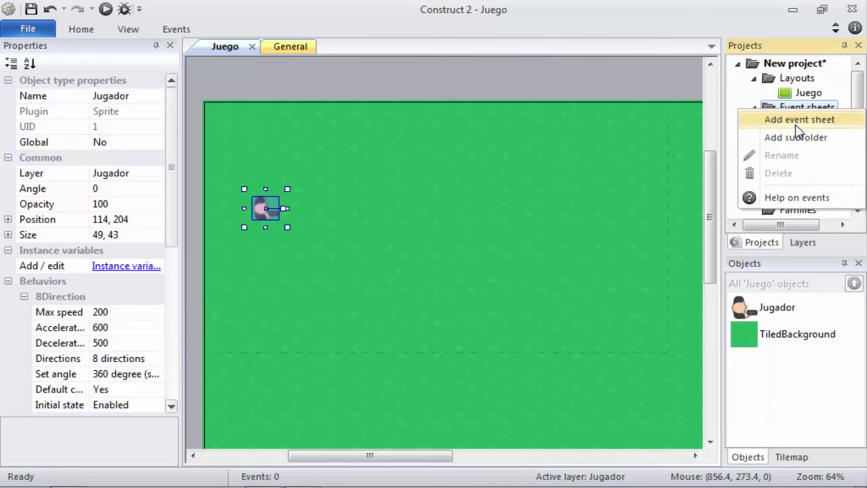
click(797, 122)
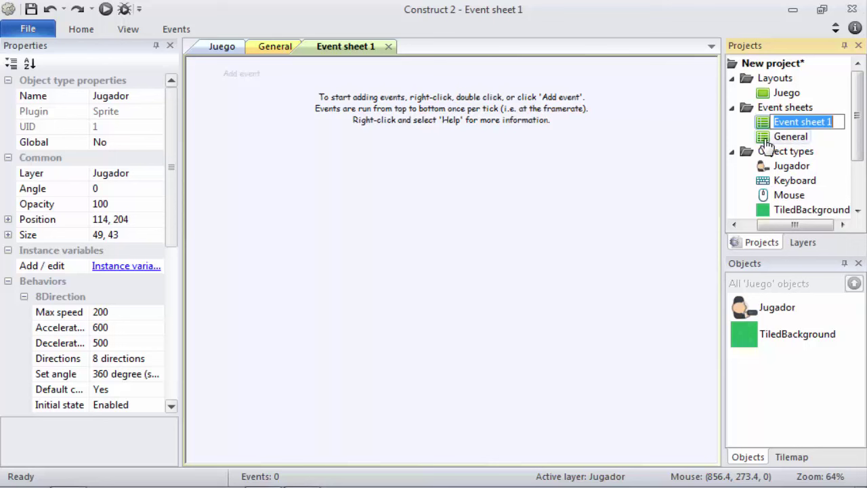
text(Jugador)
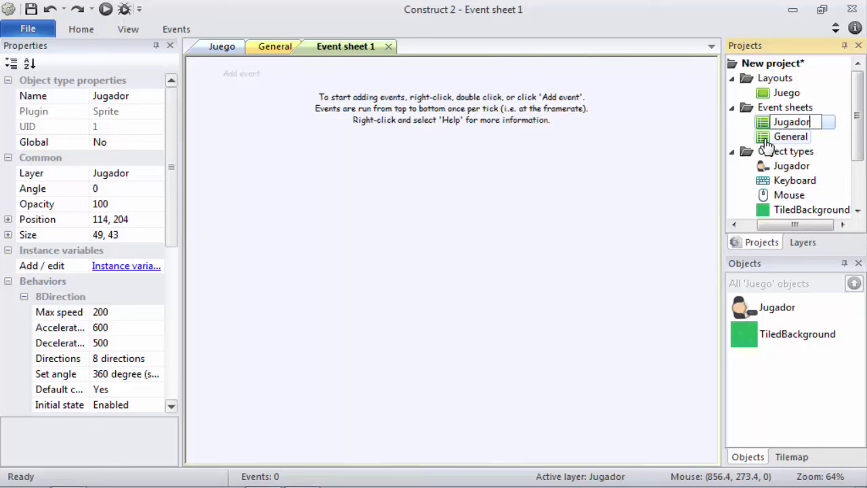
key(Return)
click(789, 123)
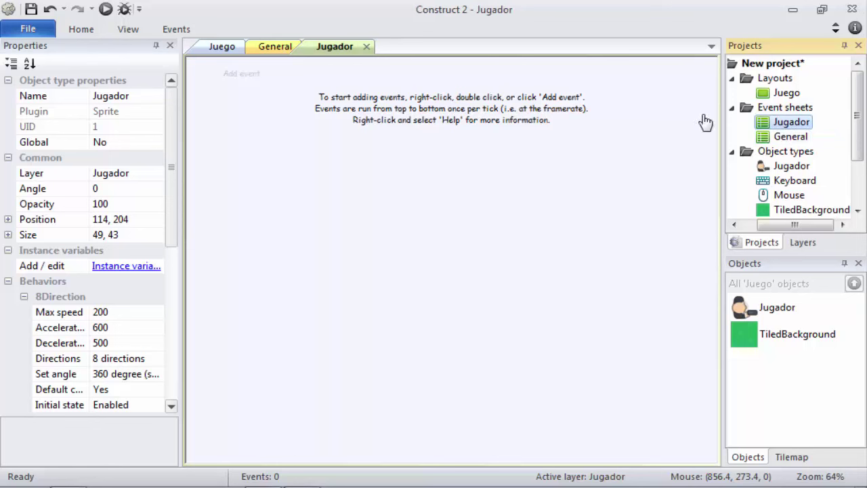
- Add a System 'Every tick' event to the Jugador event sheet
click(388, 170)
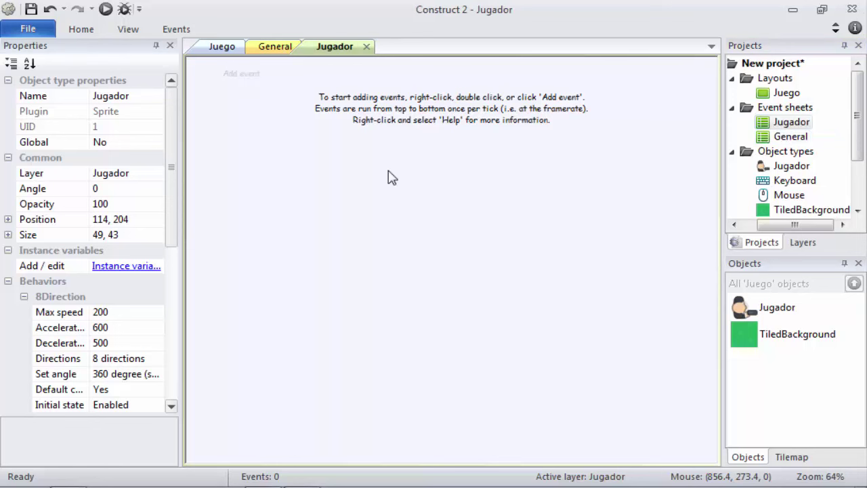
click(252, 73)
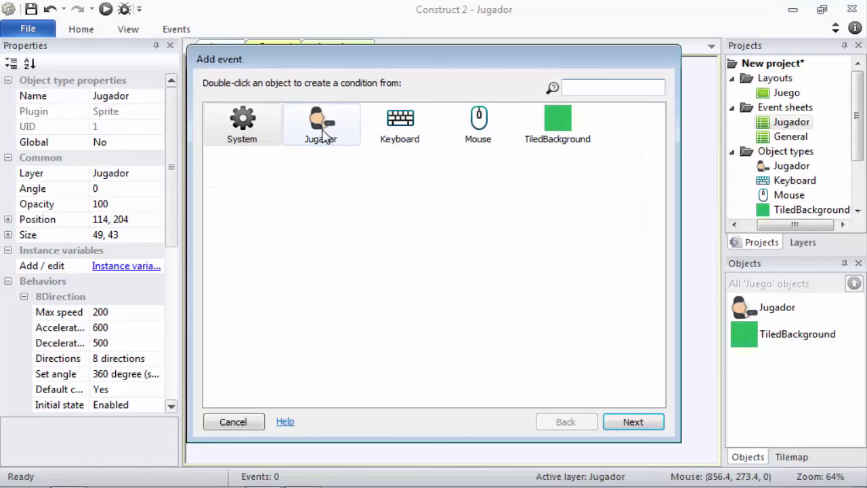
double_click(229, 126)
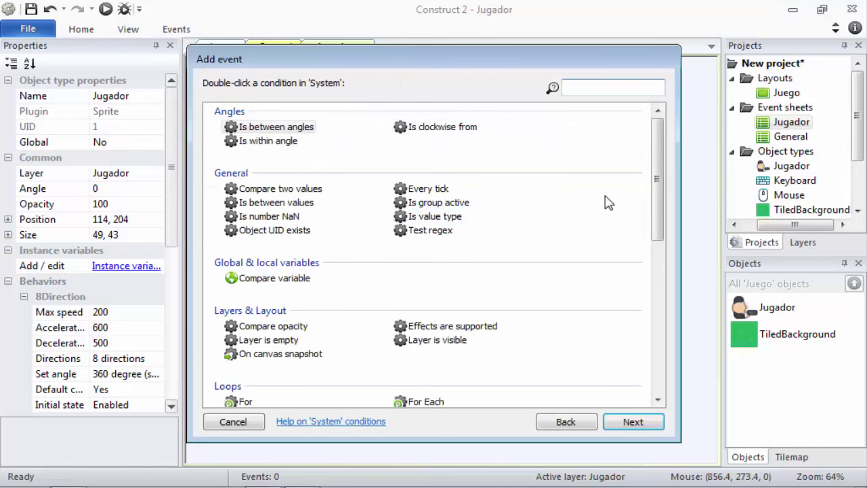
double_click(430, 189)
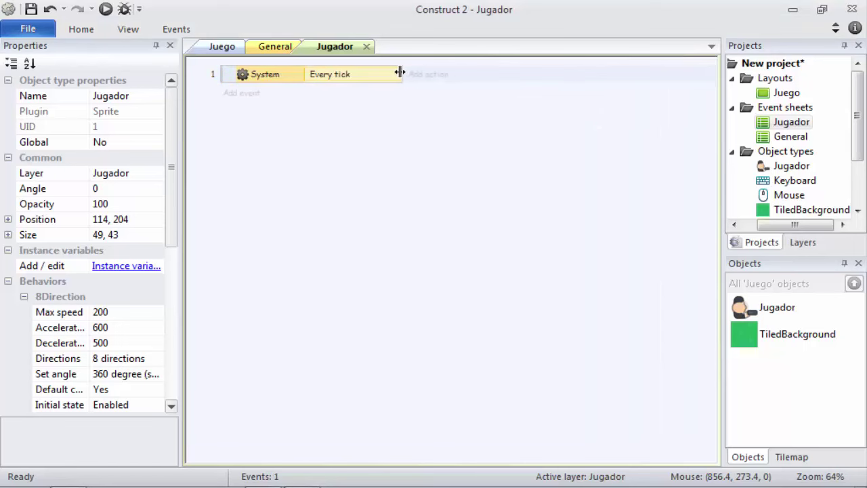
double_click(413, 106)
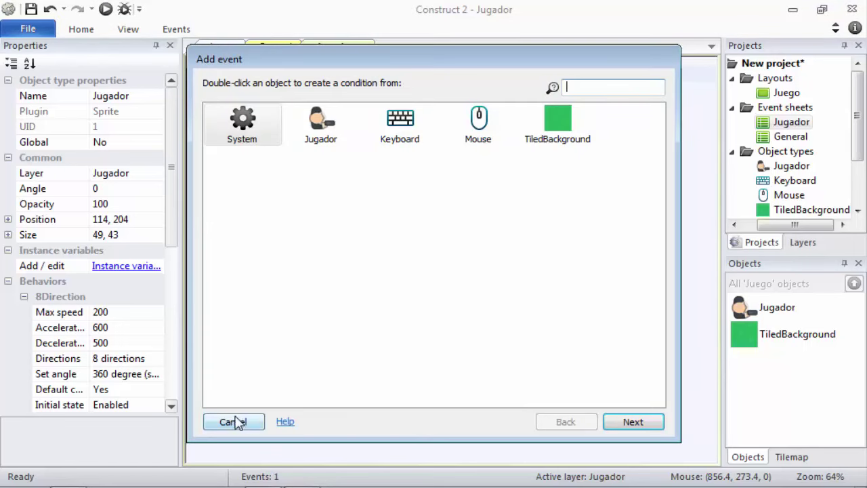
click(234, 421)
- Add a Jugador 'Set angle toward position' action to the Every tick event, with X as Mouse.X and Y as Mouse.Y
click(415, 76)
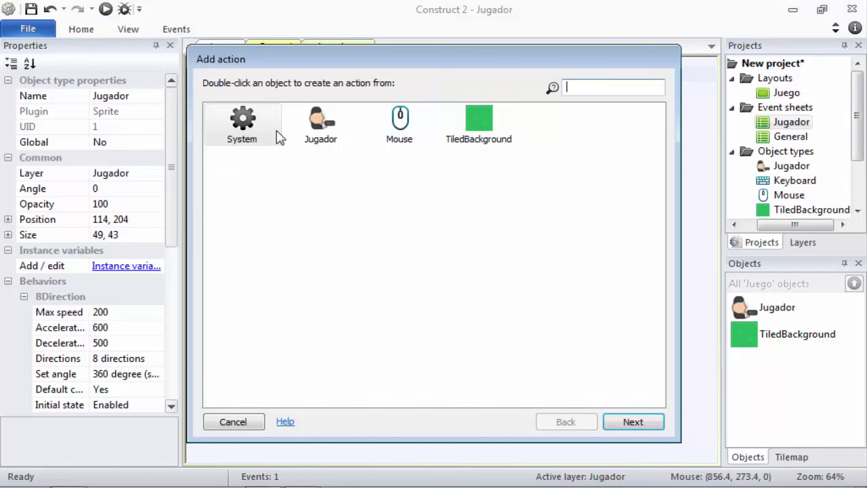
double_click(321, 123)
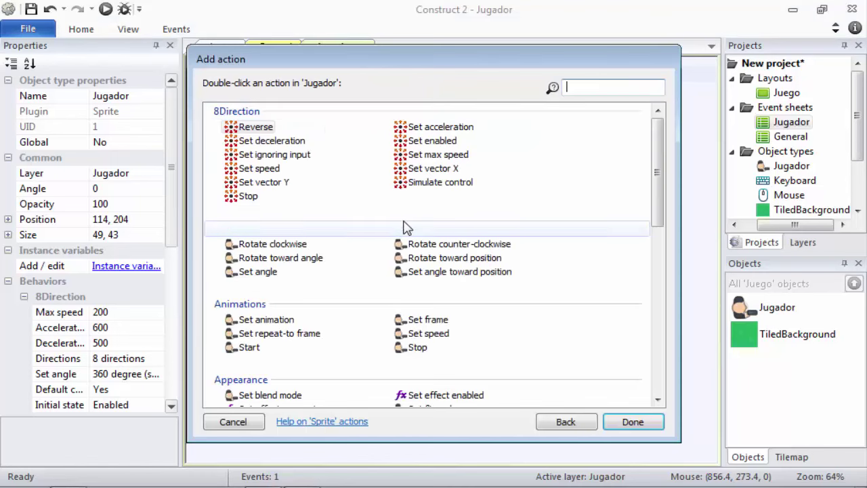
double_click(449, 272)
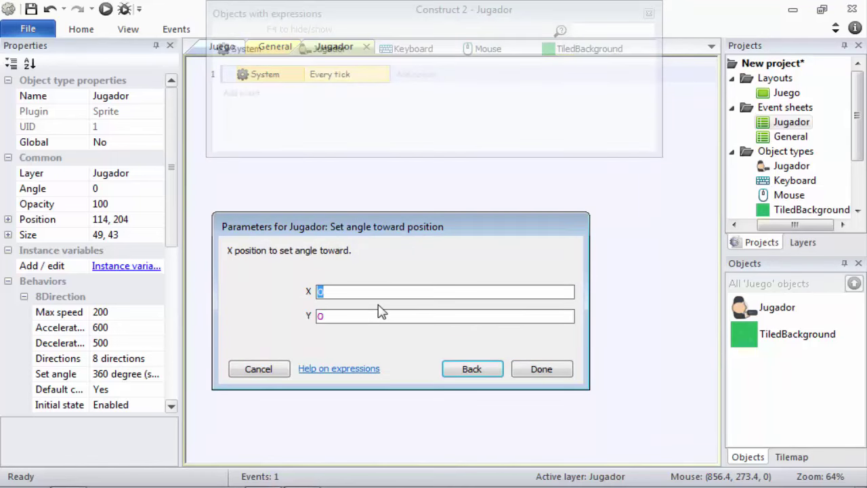
text(Mouse.X)
key(Tab)
text(mouse.)
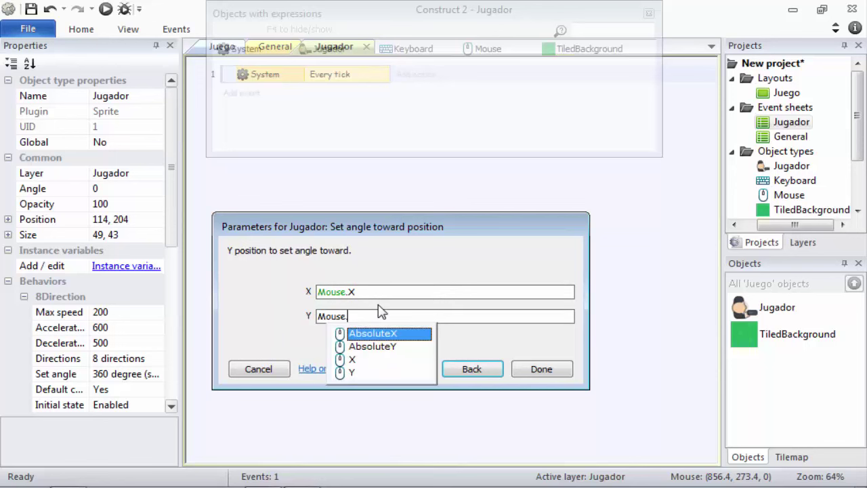
text(Y)
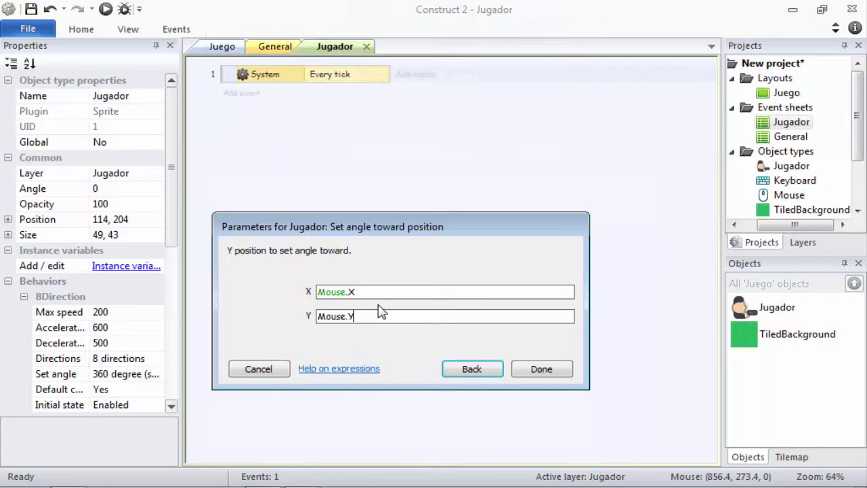
key(Return)
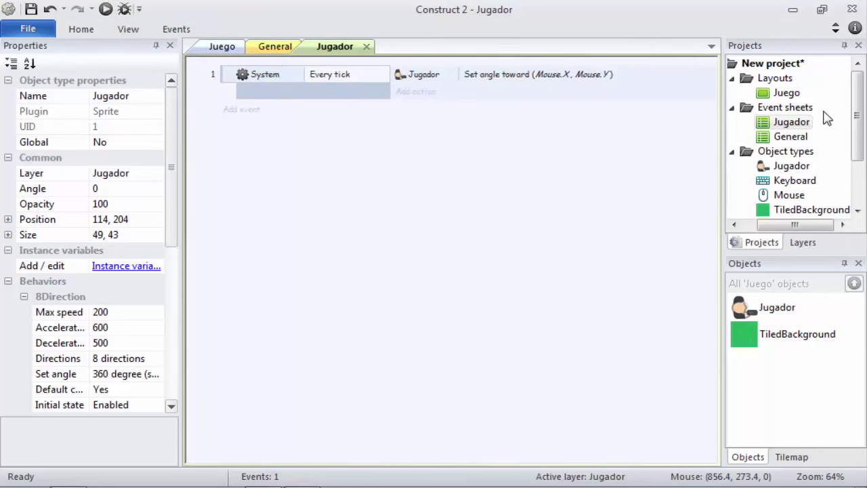
- Set the project's preview browser to Opera and run the layout preview
click(764, 65)
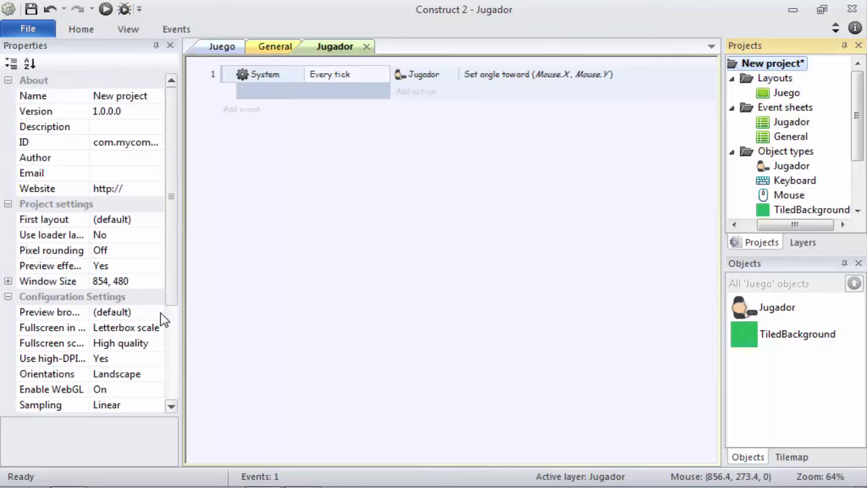
click(155, 311)
click(116, 387)
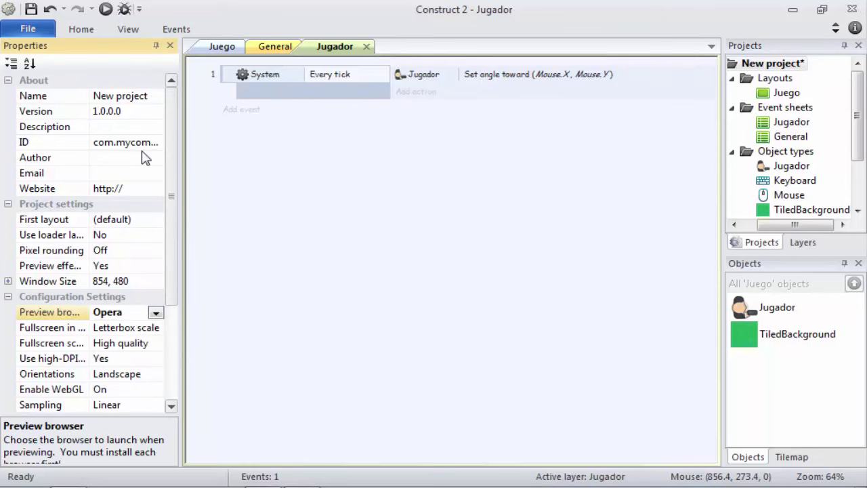
click(106, 9)
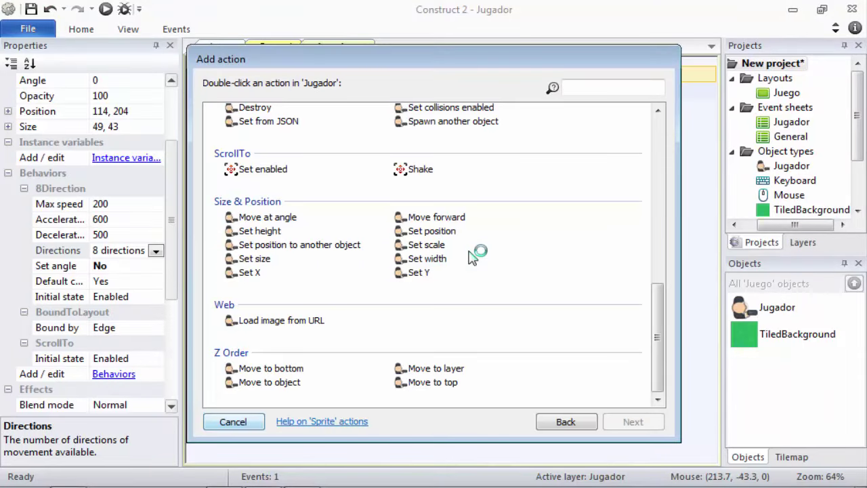
- Include the Jugador event sheet in the General event sheet
key(Escape)
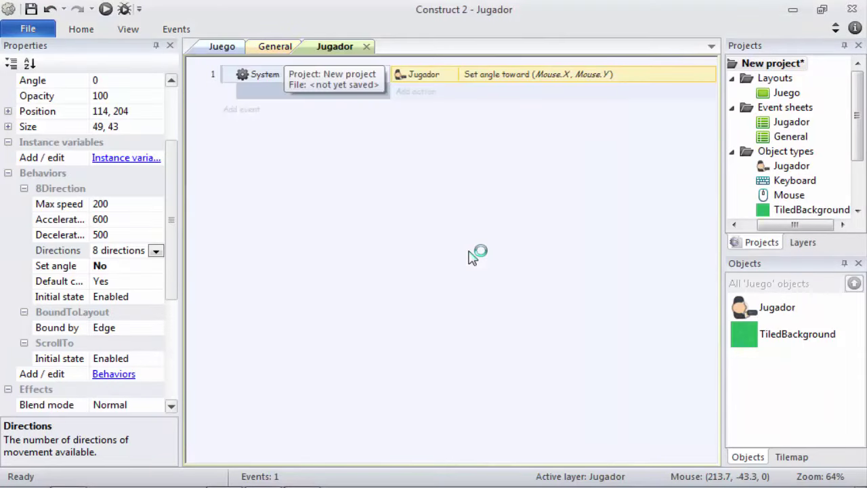
click(282, 47)
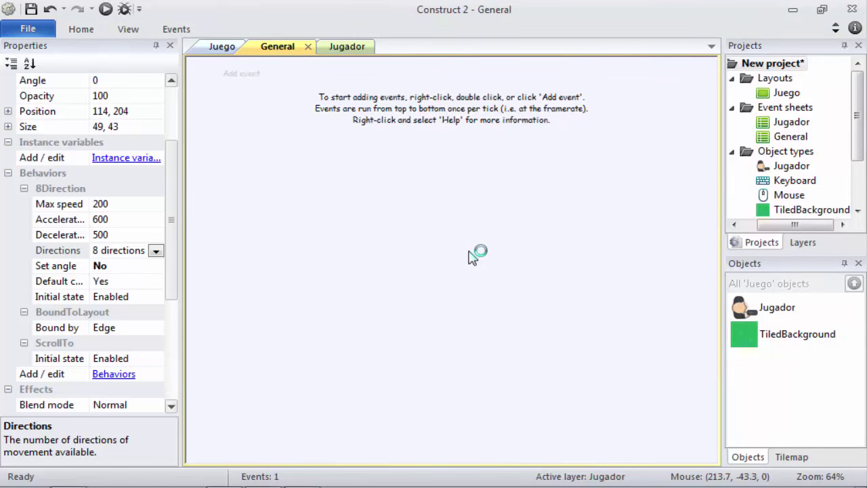
key(ctrl+Tab)
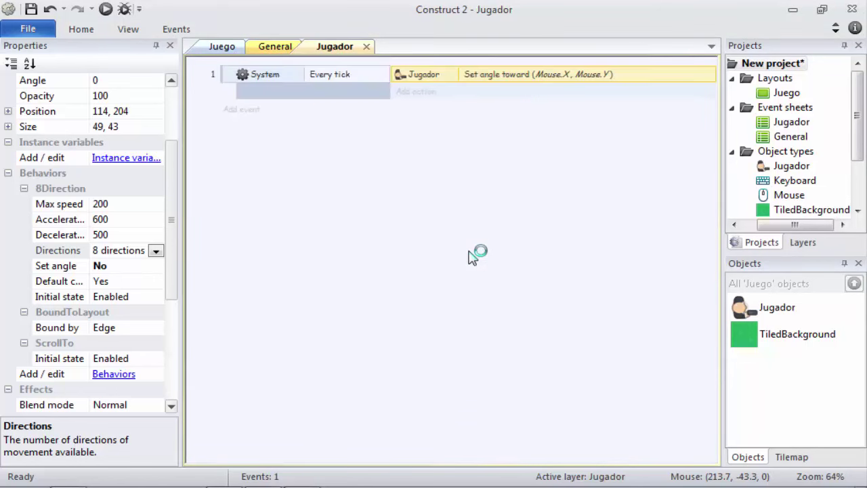
key(ctrl+Tab)
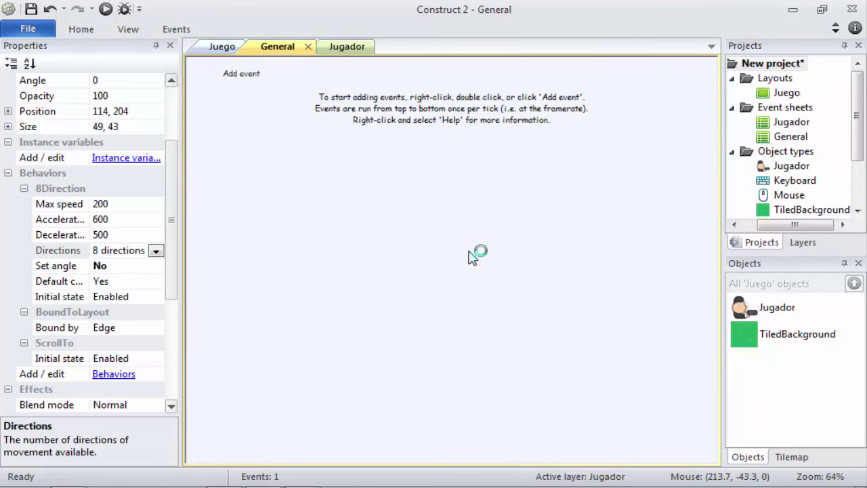
key(ctrl+Tab)
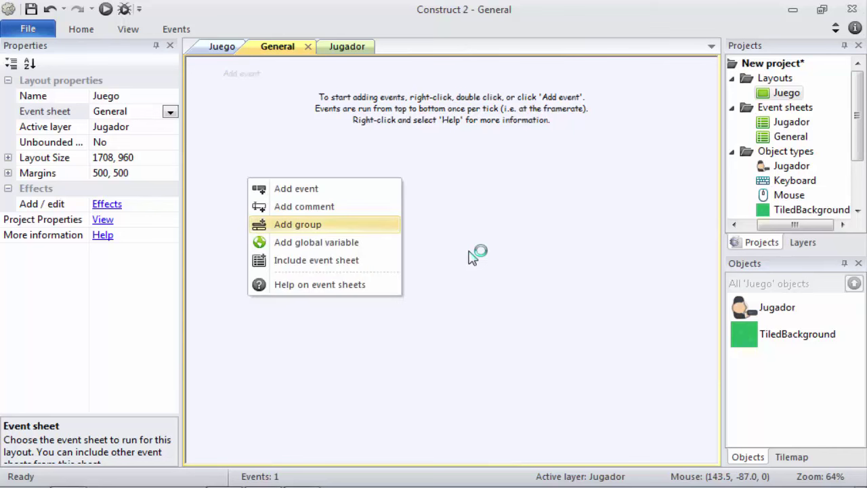
key(Down)
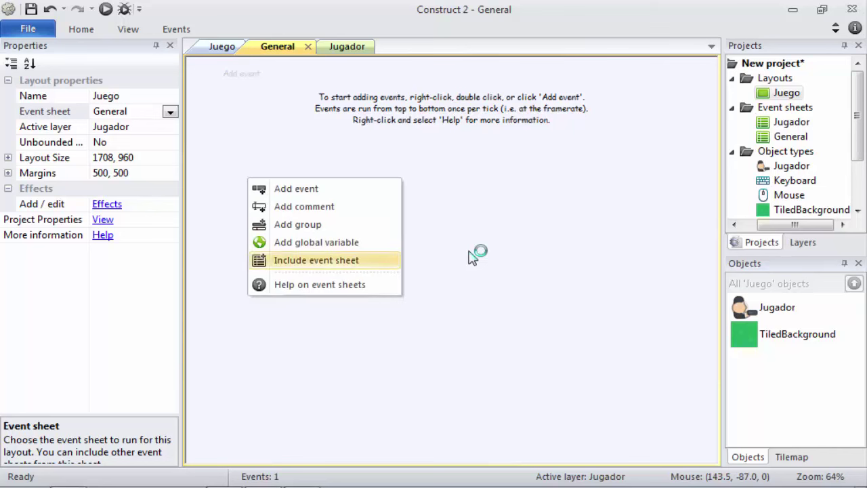
key(Return)
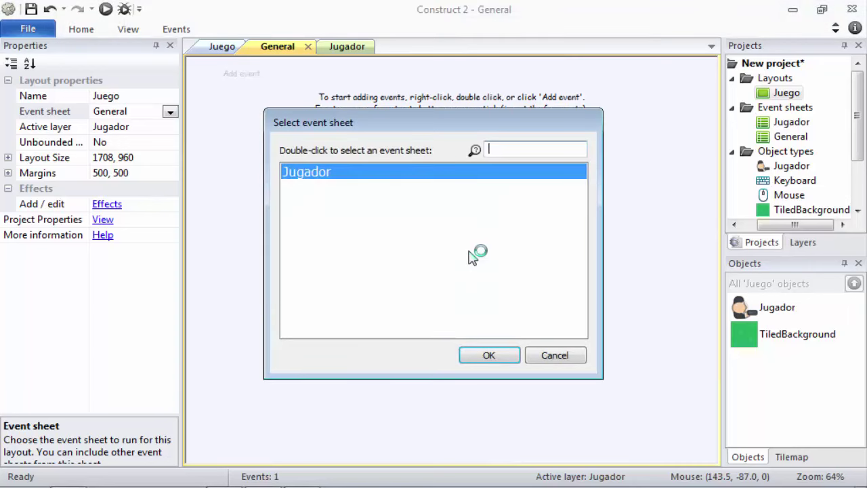
key(Return)
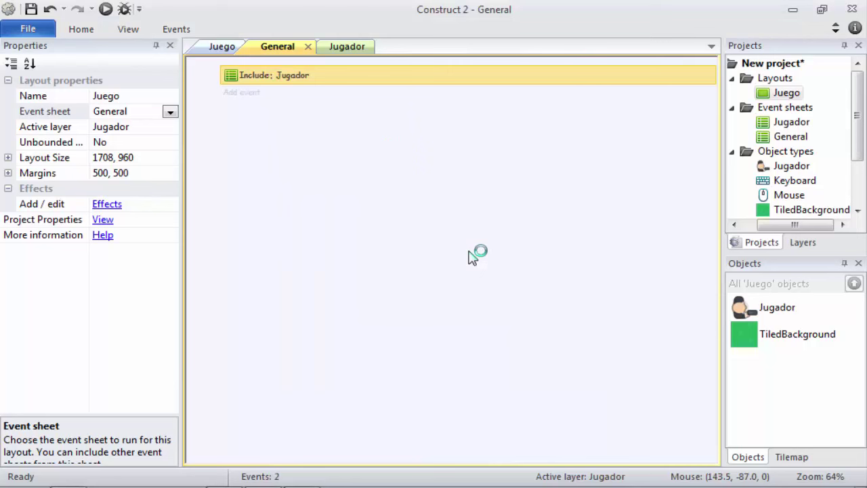
- Test the game preview in Opera by moving the player right and down while it aims at the mouse
key(ctrl+Tab)
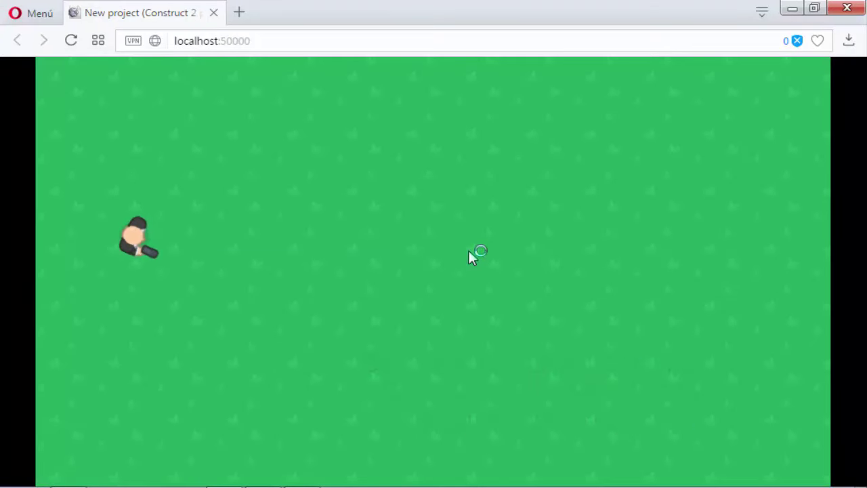
key(Right)
key(Right)
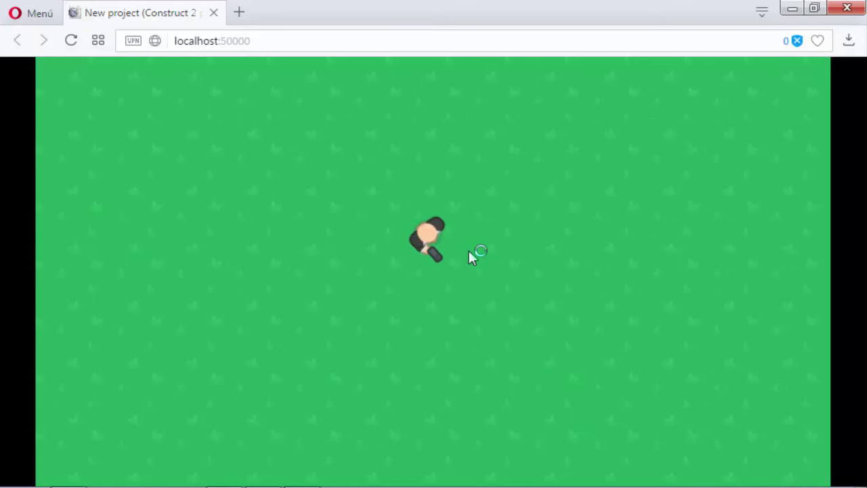
key(Down)
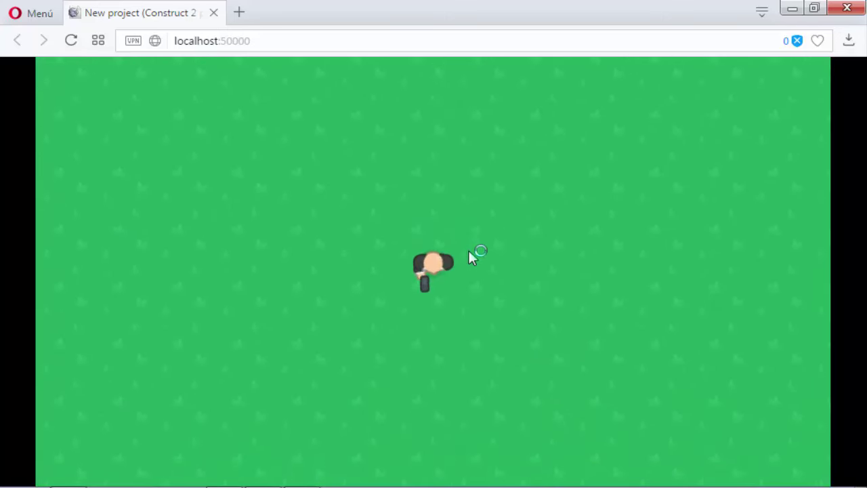
- Switch back to Construct 2 and display the Juego layout
click(263, 475)
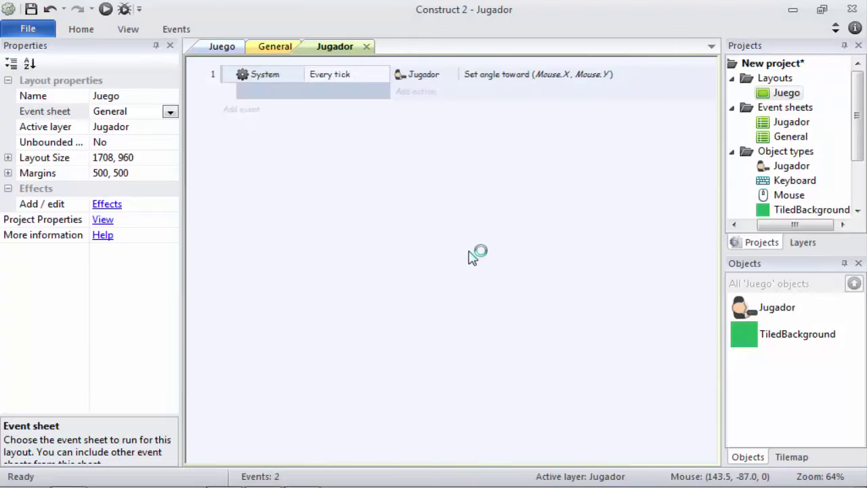
key(ctrl+shift+Tab)
key(ctrl+shift+Tab)
key(ctrl+shift+Tab)
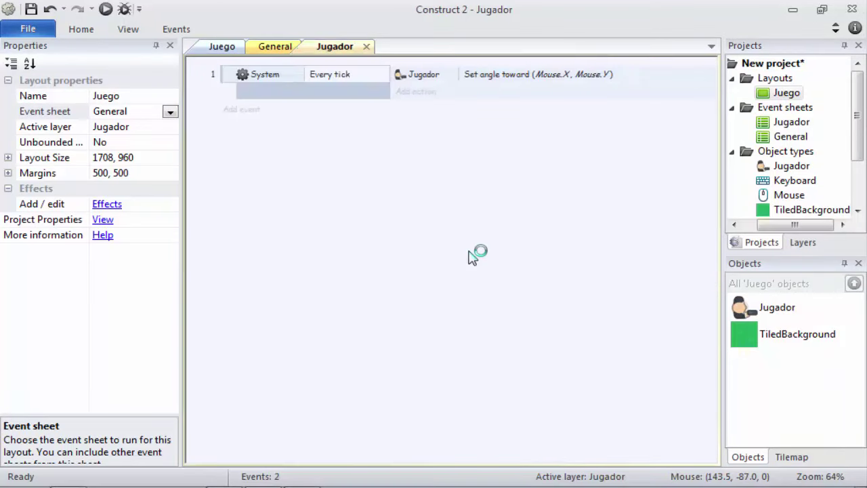
key(ctrl+shift+Tab)
key(ctrl+shift+Tab)
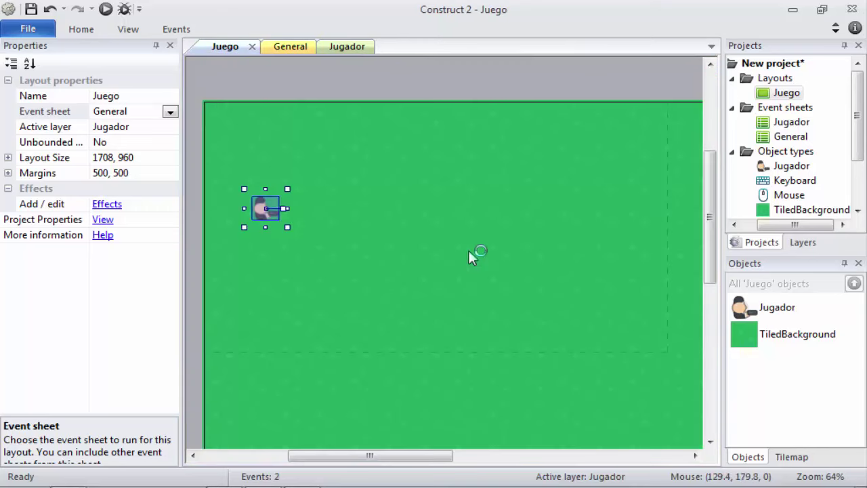
- Turn off the default controls of the Jugador sprite's 8Direction behavior
click(267, 214)
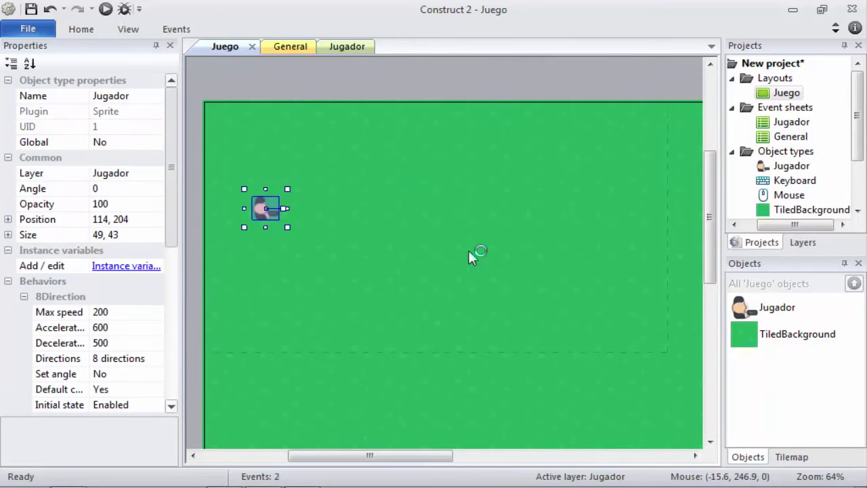
drag(171, 203, 171, 256)
click(126, 281)
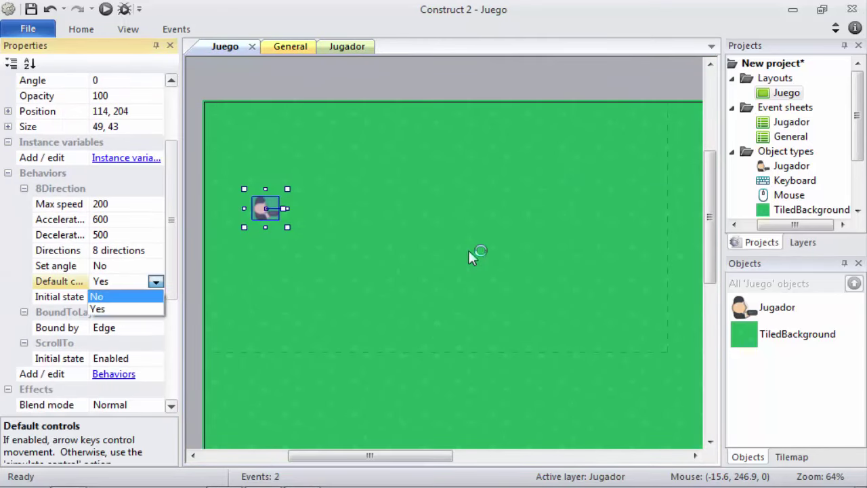
click(109, 296)
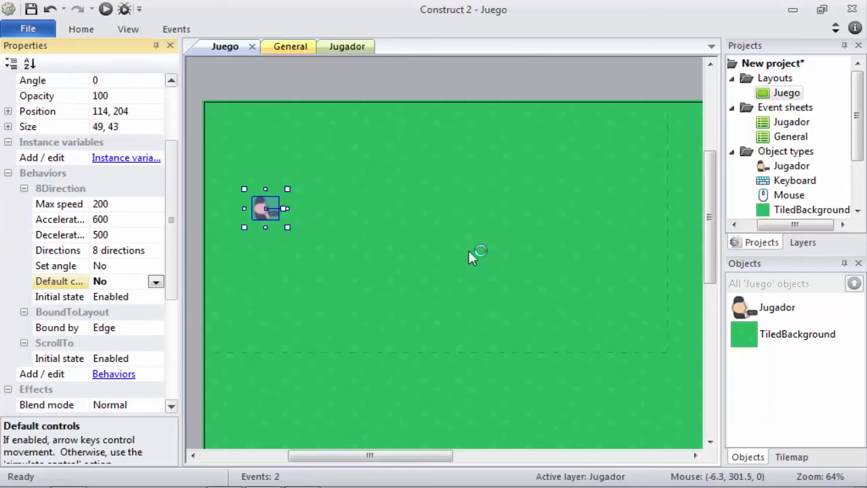
- Add an event to the Jugador event sheet with the Keyboard condition "Key is down" for the W key
click(342, 46)
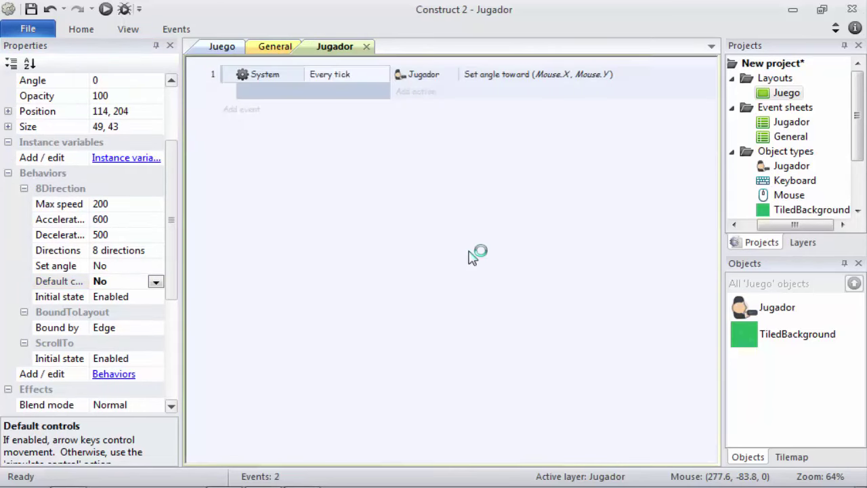
click(241, 109)
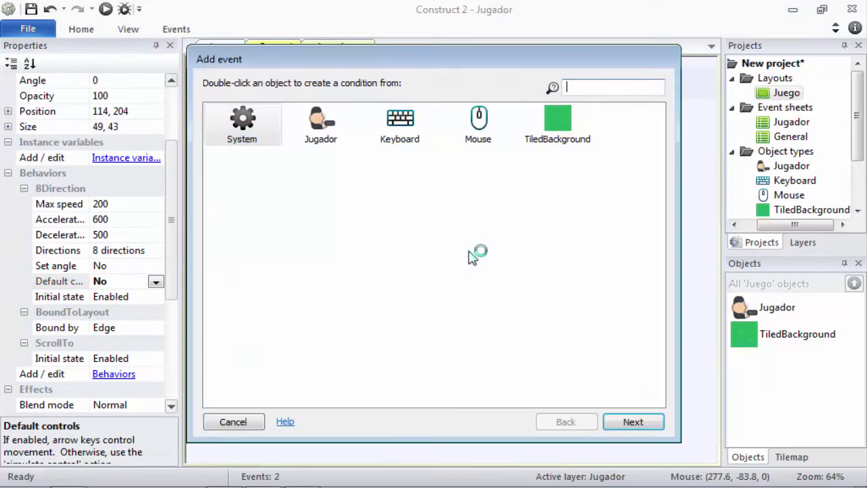
double_click(401, 126)
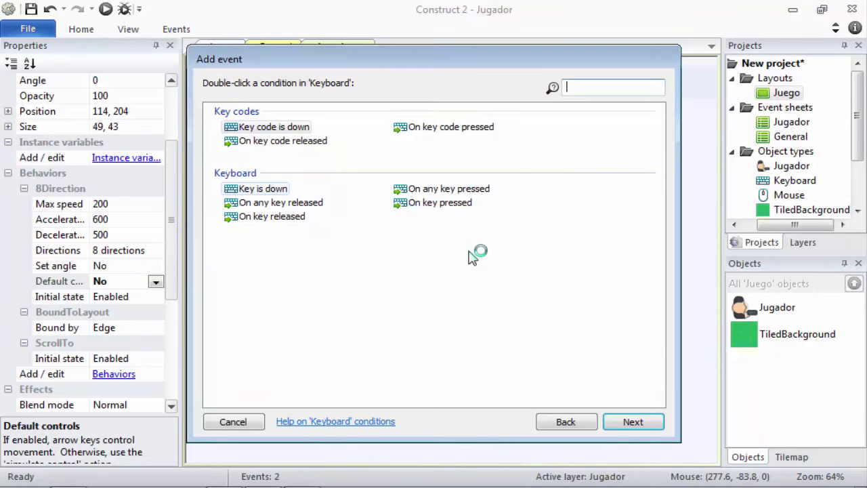
double_click(263, 188)
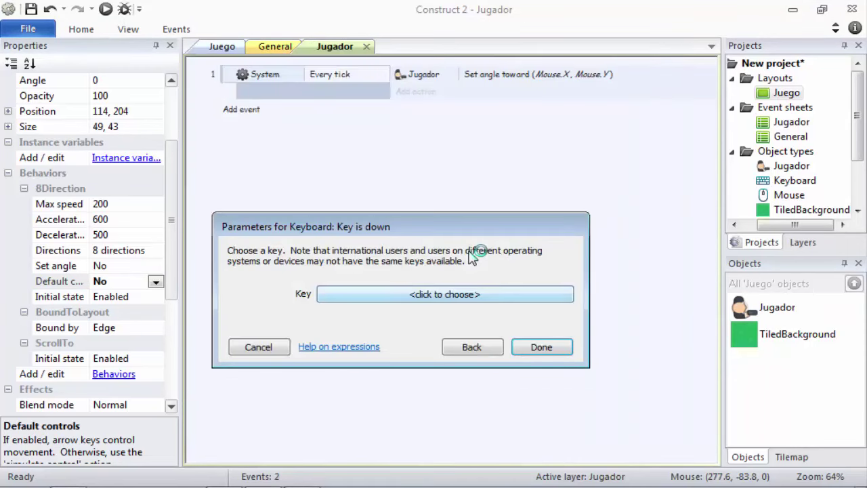
click(444, 294)
key(w)
key(Return)
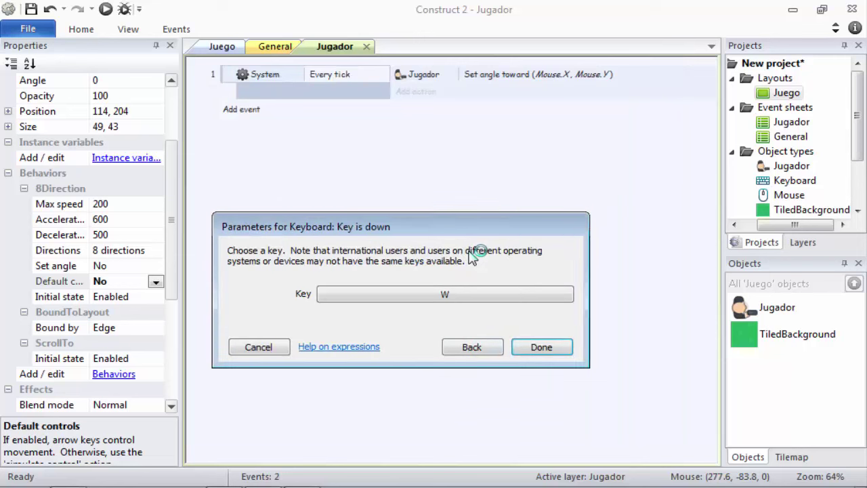
key(Return)
- Give the W event a Jugador action that simulates the 8Direction control Up
click(415, 109)
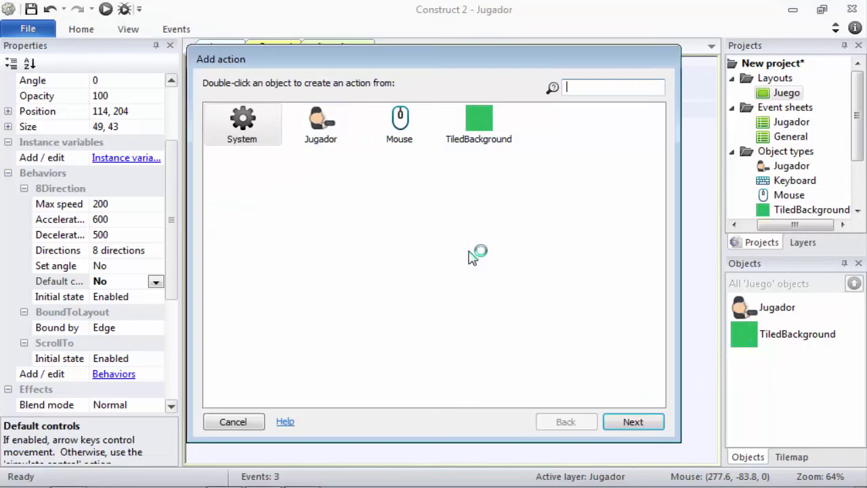
double_click(321, 126)
key(Return)
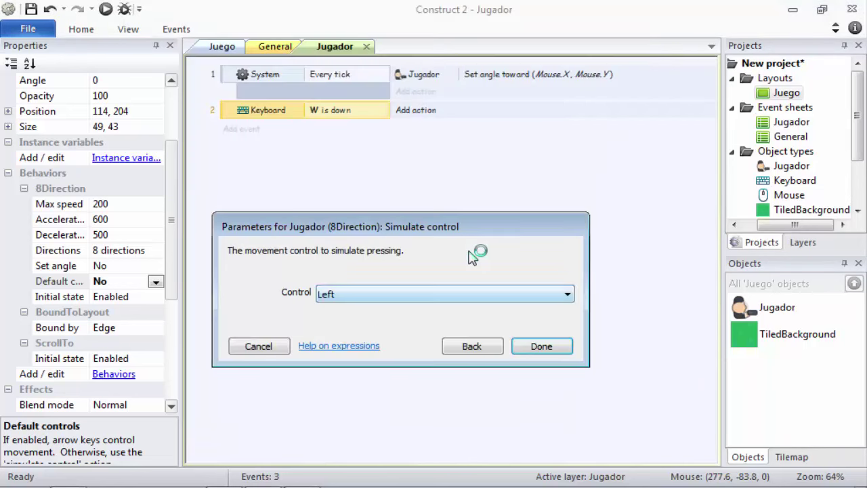
click(445, 293)
click(445, 336)
click(542, 346)
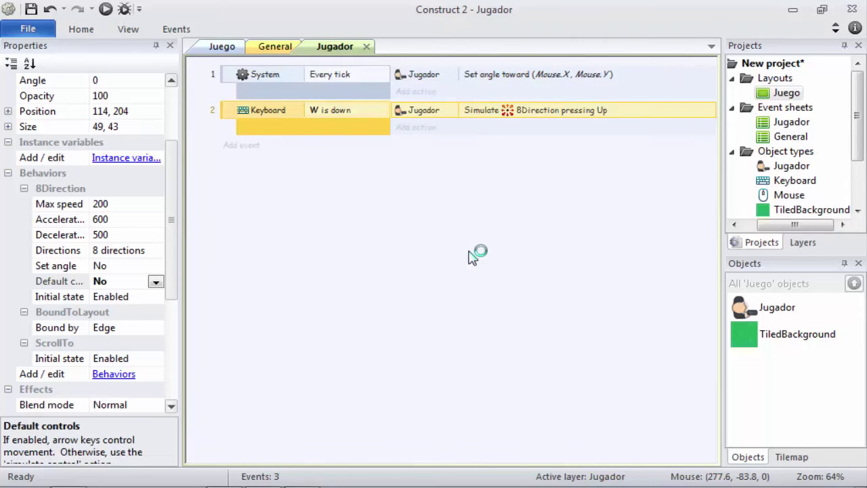
key(ctrl+v)
key(ctrl+v)
key(ctrl+v)
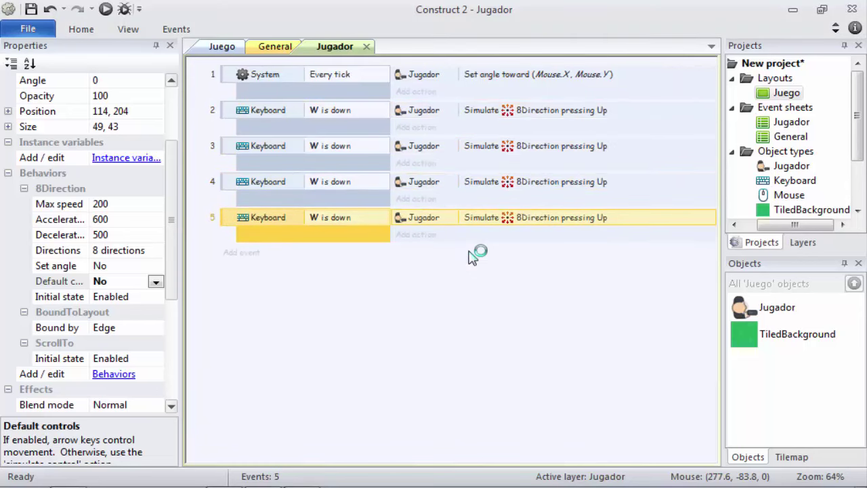
key(ctrl+v)
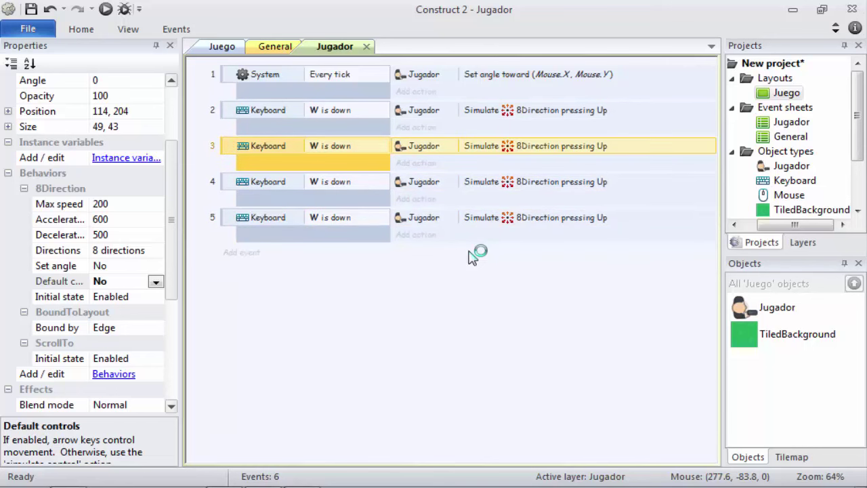
key(ctrl+z)
key(ctrl+z)
key(ctrl+z)
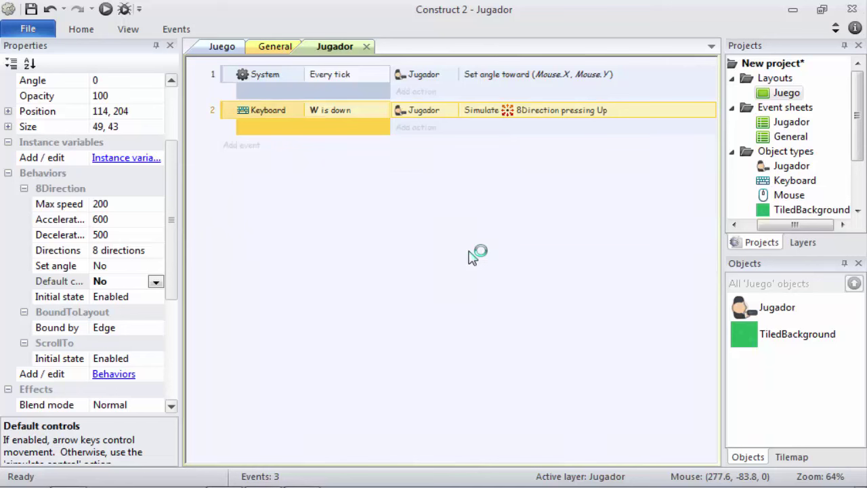
- Turn the W key event into an 'Or' block
key(Menu)
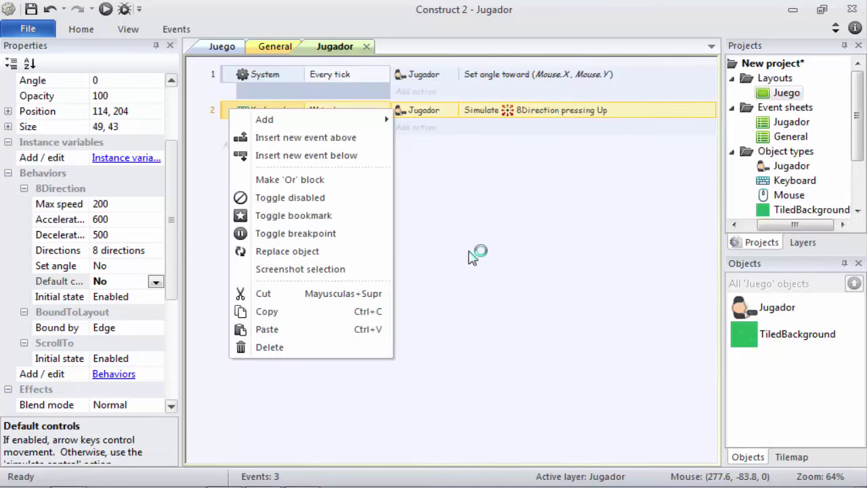
key(Down)
key(Down)
key(Down)
key(Down)
key(Down)
key(Down)
key(Down)
key(Down)
key(Up)
key(Up)
key(Up)
key(Up)
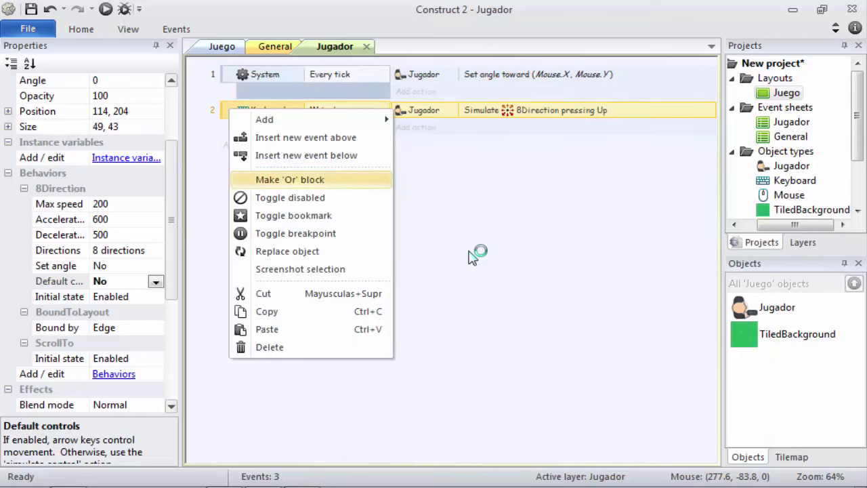
key(Escape)
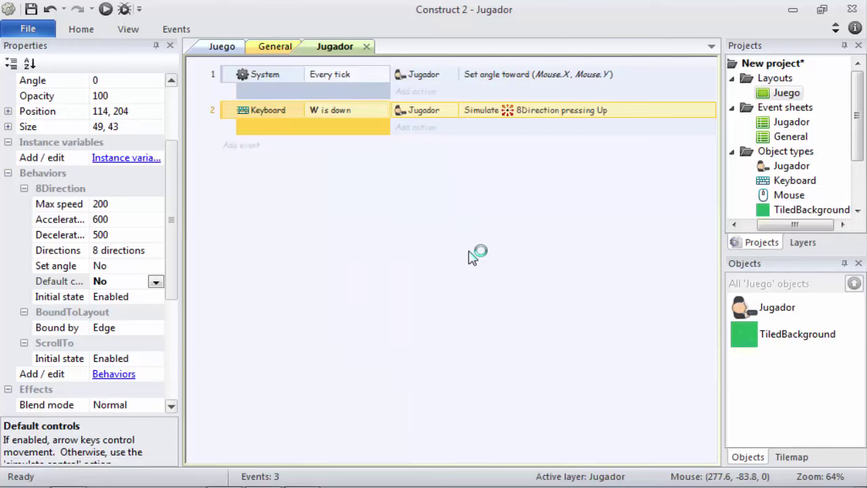
- Paste three copies of the W key event below the original, as events 3 to 5
key(ctrl+v)
key(ctrl+v)
key(ctrl+v)
- Add a second Keyboard condition "Key is down" for the Up arrow key to event 2
key(Up)
key(Up)
key(Up)
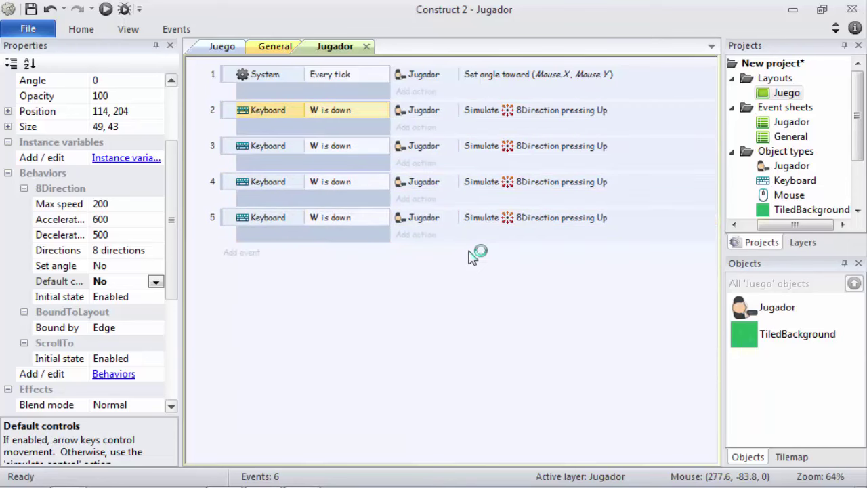
key(Menu)
key(Down)
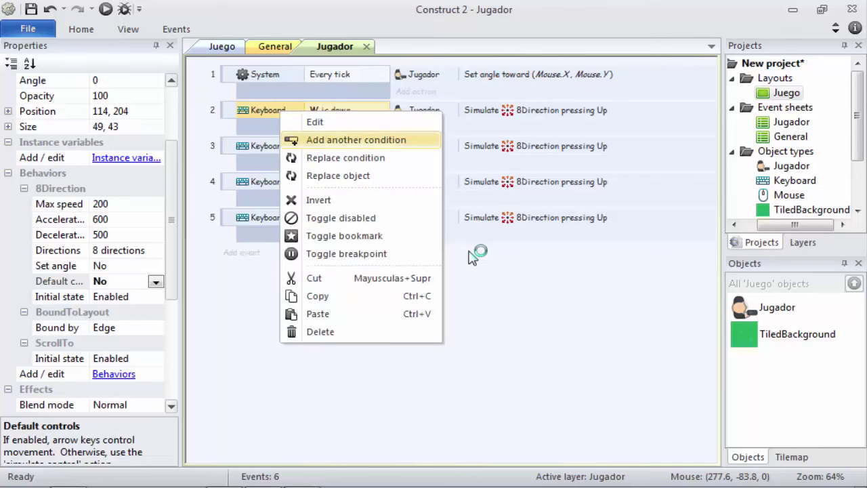
key(Return)
key(Right)
key(Right)
key(Return)
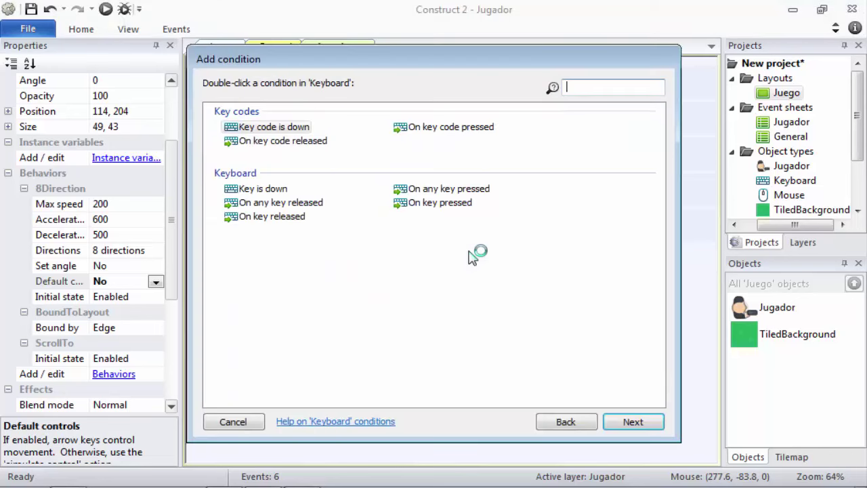
key(Down)
key(Down)
key(Return)
key(Return)
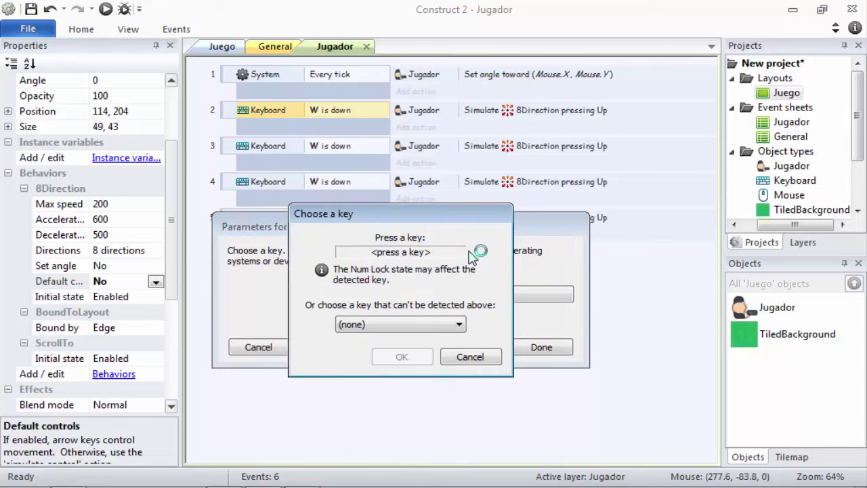
key(Up)
key(Return)
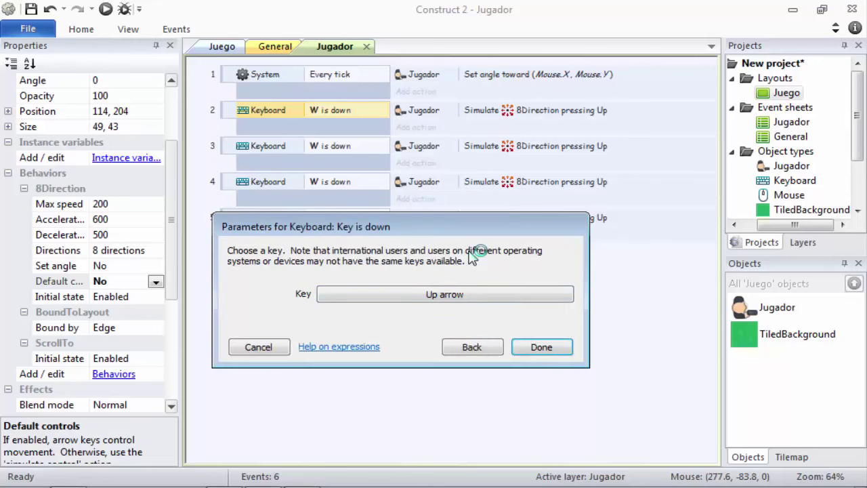
key(Return)
- Copy the "Up arrow is down" condition from event 2 into events 3, 4 and 5
key(Up)
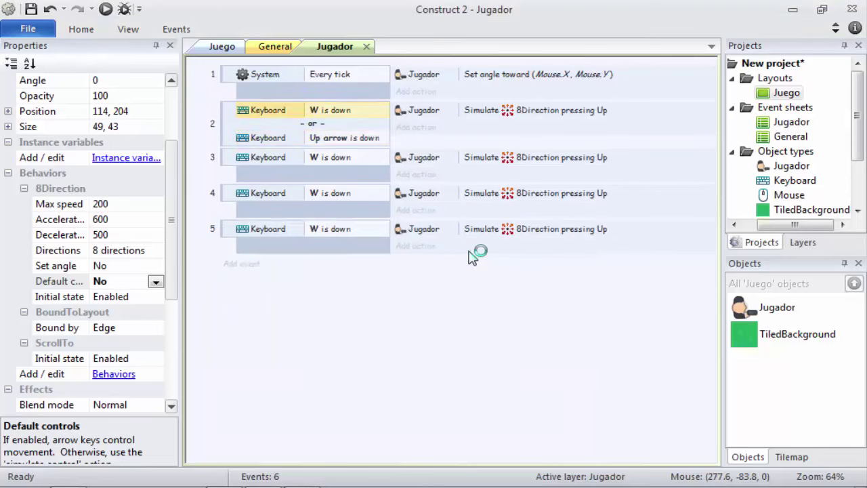
key(Up)
key(Down)
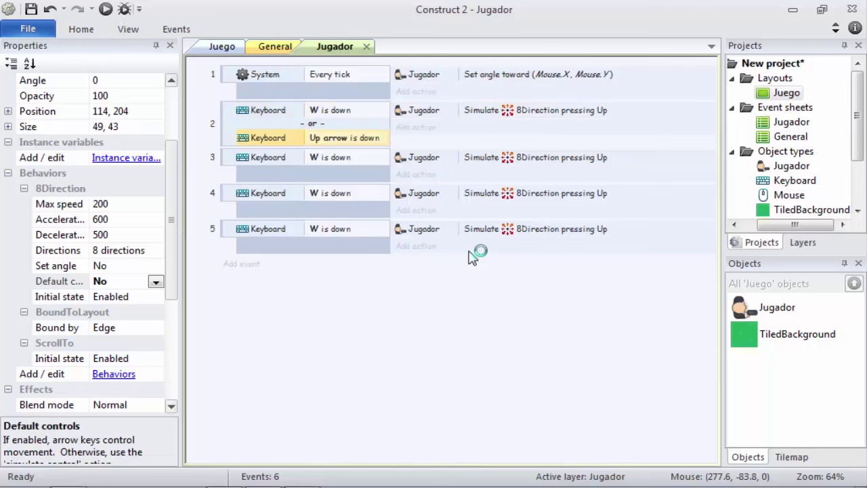
key(Right)
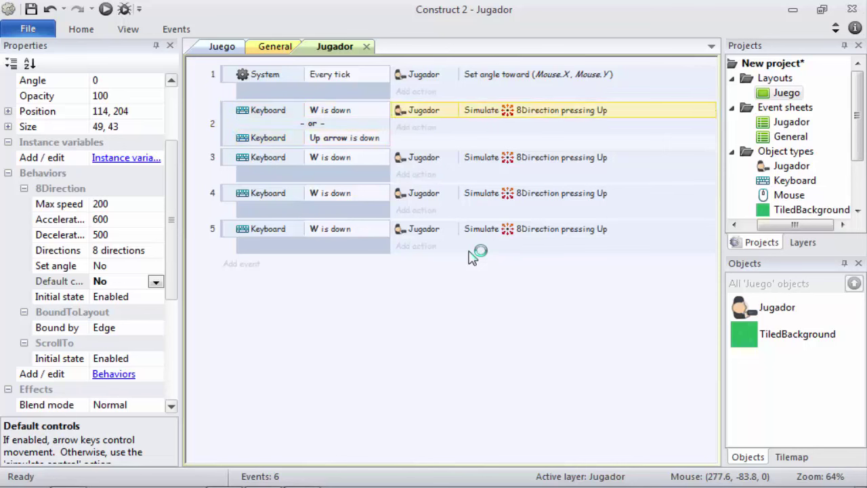
key(Left)
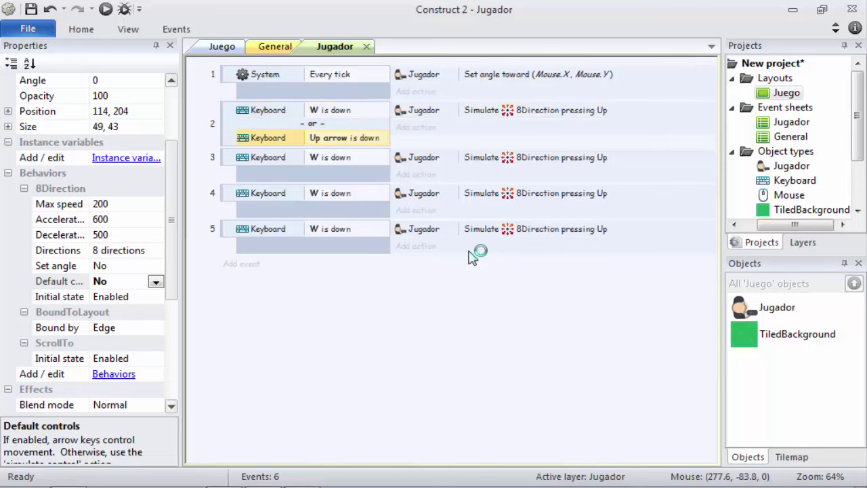
key(ctrl+c)
key(Down)
key(ctrl+v)
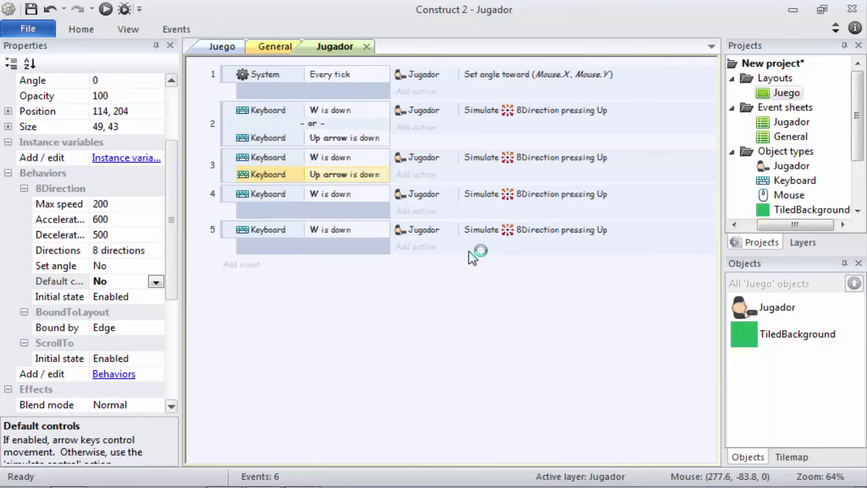
key(Down)
key(ctrl+v)
key(Down)
key(ctrl+v)
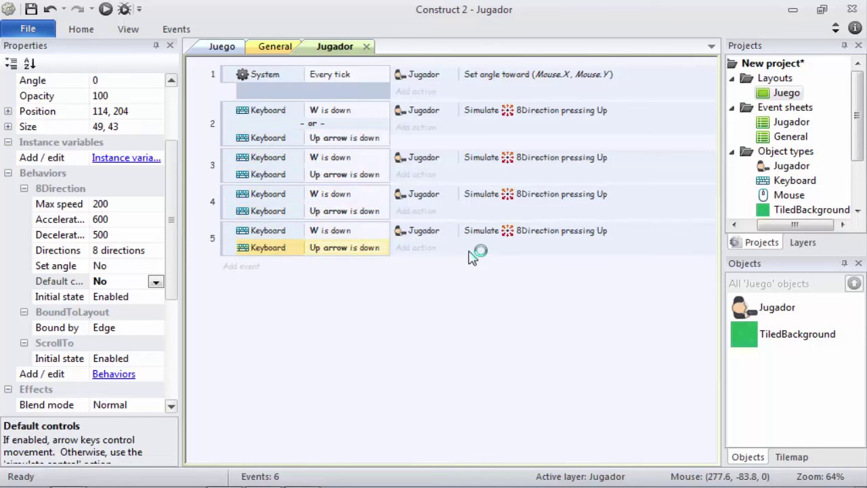
- Make event 3 an 'Or' block so either of its key conditions triggers it
key(Up)
key(Up)
key(Menu)
key(Down)
key(Down)
key(Down)
key(Down)
key(Return)
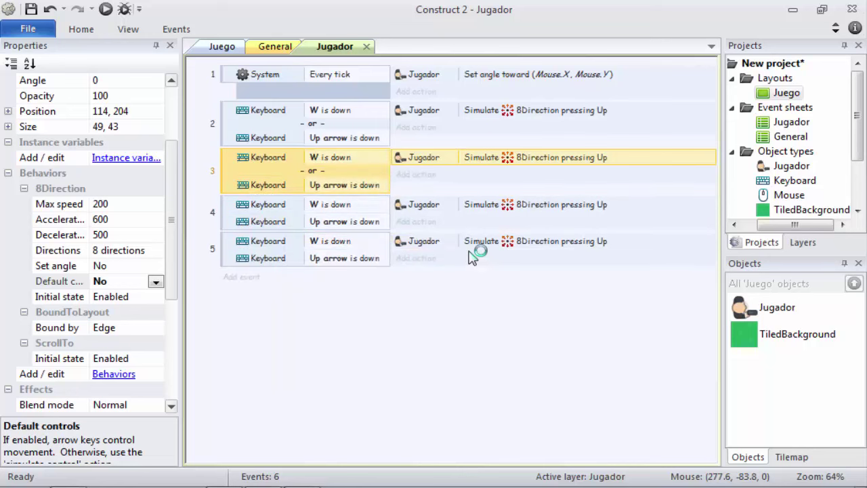
- Make event 4 an 'Or' block so either of its key conditions triggers it
key(Down)
key(Menu)
key(Down)
key(Down)
key(Down)
key(Down)
key(Return)
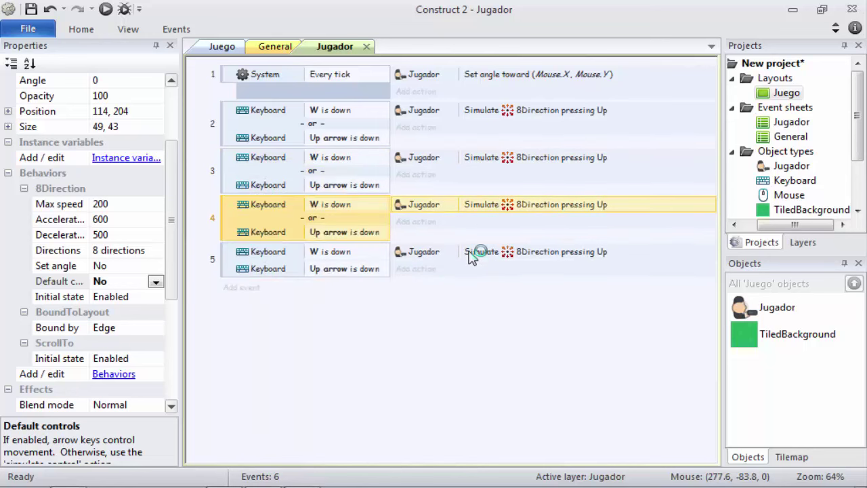
- Make event 5 an 'Or' block so either of its key conditions triggers it
key(Down)
key(Menu)
key(Up)
key(Up)
key(Up)
key(Up)
key(Up)
key(Up)
key(Up)
key(Up)
key(Up)
key(Up)
key(Return)
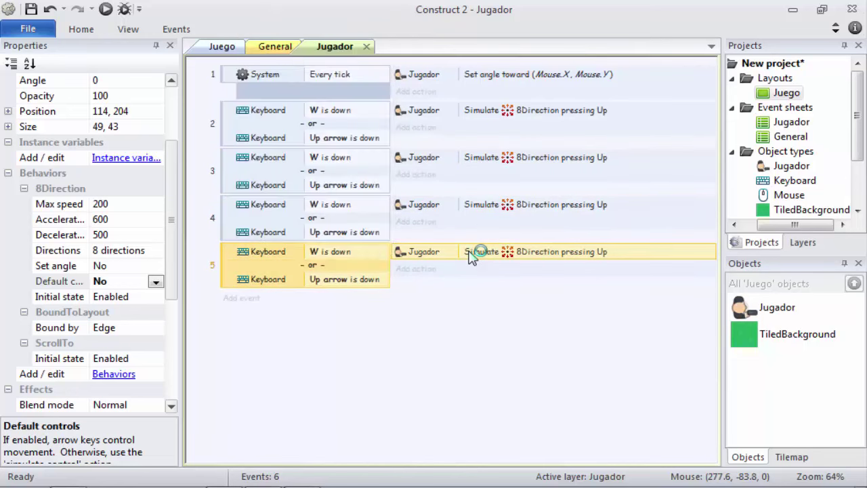
- Change the key of event 3's first Keyboard condition to A
key(Up)
key(Up)
key(Right)
key(Return)
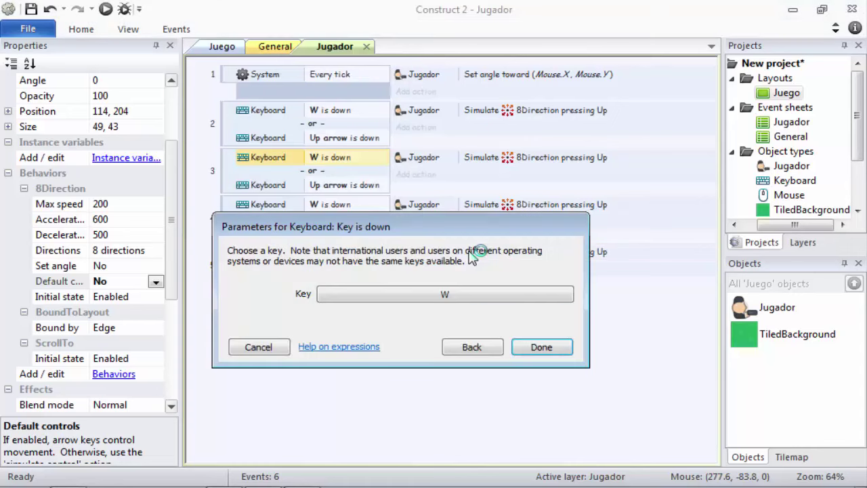
key(space)
key(a)
key(Return)
key(Return)
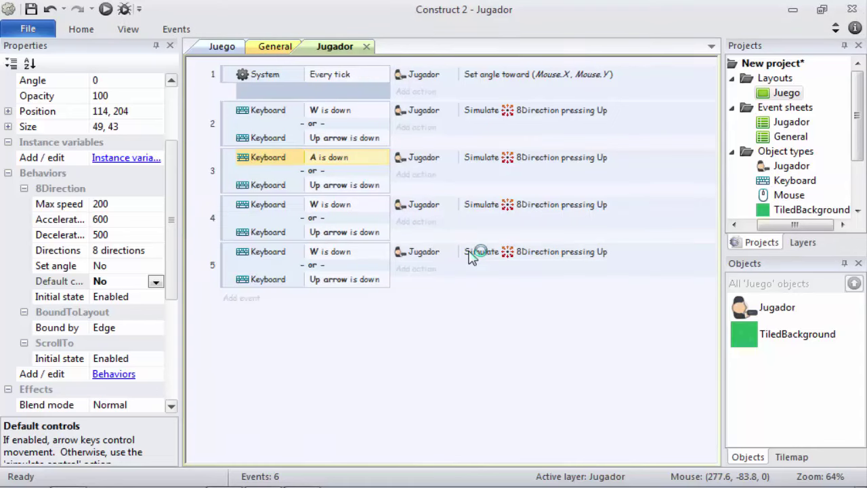
- Change the key of event 4's first Keyboard condition to S
key(Down)
key(Return)
key(Return)
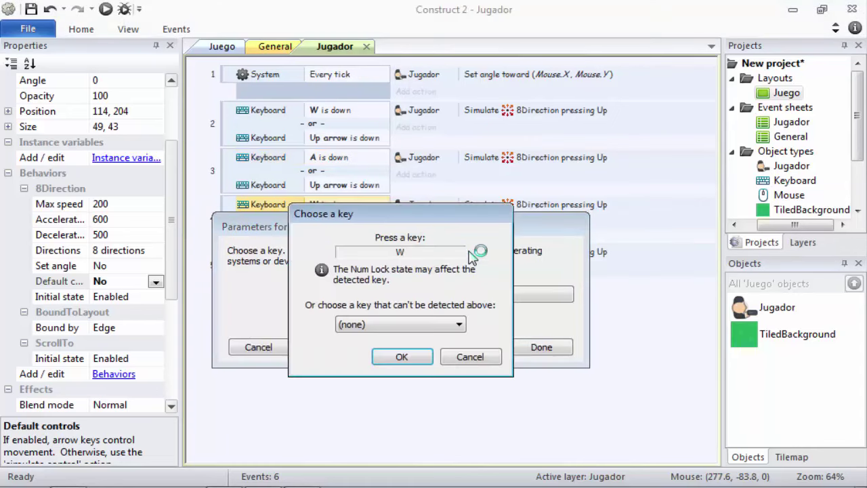
key(s)
key(Return)
key(Return)
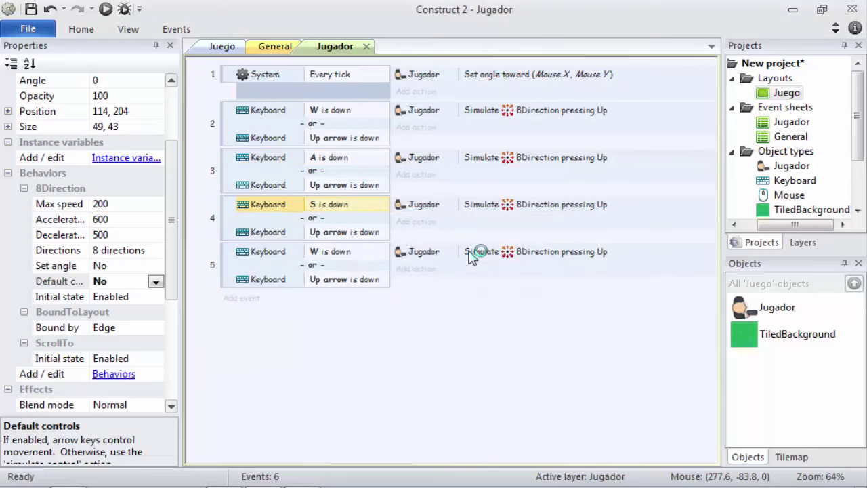
- Change the key of event 5's first Keyboard condition to D
key(Down)
key(Return)
key(Return)
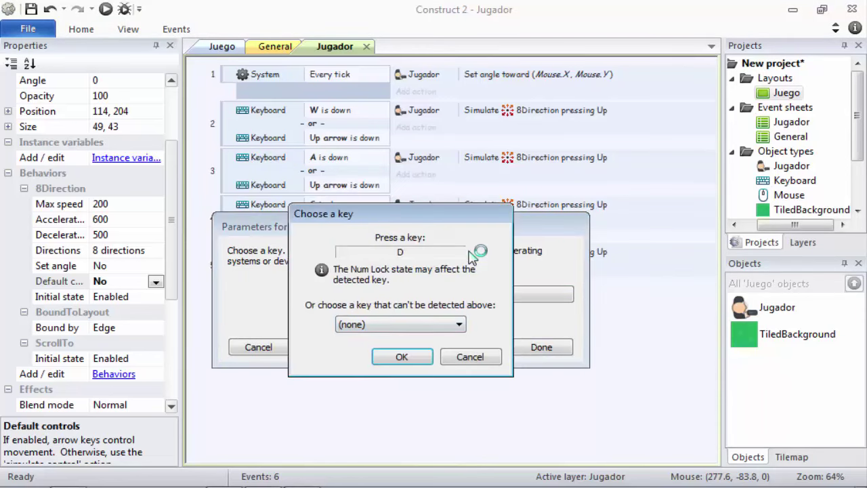
key(Return)
key(Return)
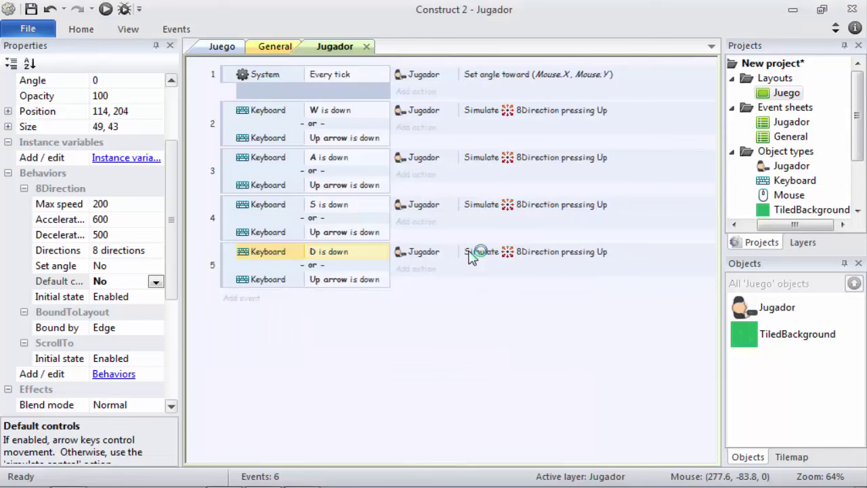
- Change the key of event 3's second Keyboard condition to Left arrow
key(Up)
key(Up)
key(Up)
key(Return)
key(Return)
key(Left)
key(Return)
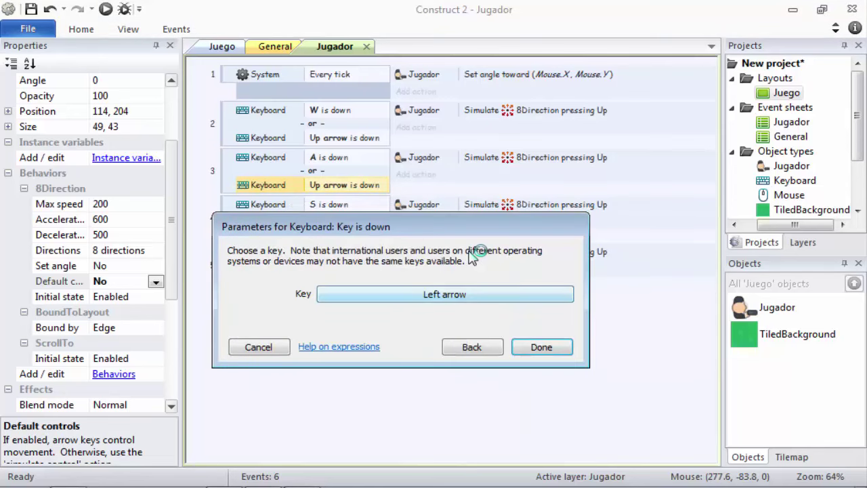
key(Return)
- Change the key of event 4's second Keyboard condition to Down arrow
key(Down)
key(Down)
key(Return)
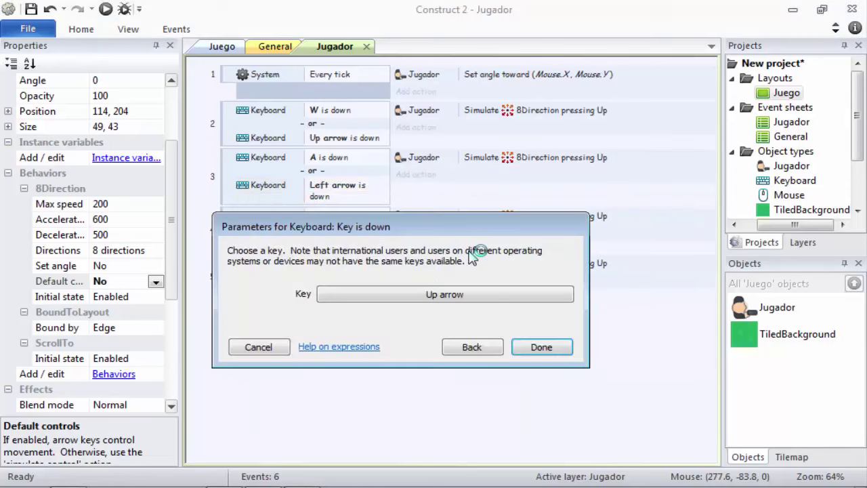
key(Return)
key(Down)
key(Return)
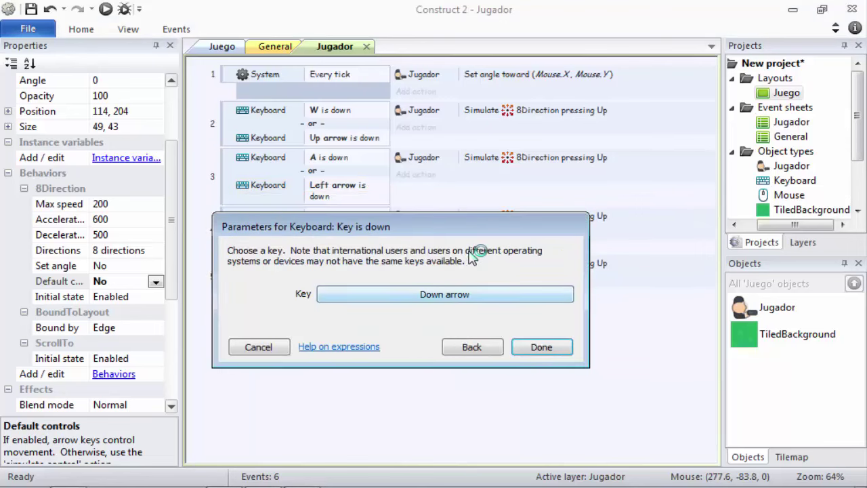
key(Return)
- Change the key of event 5's second Keyboard condition to Right arrow
key(Down)
key(Down)
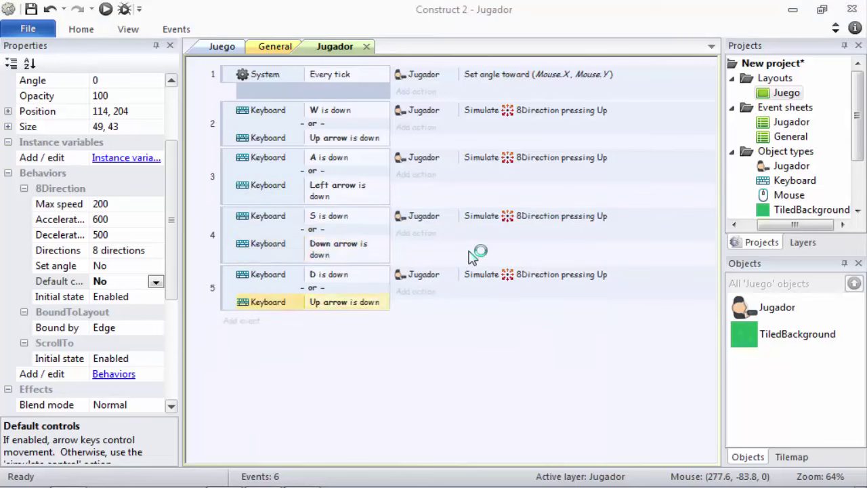
key(Return)
key(Return)
key(Right)
key(Return)
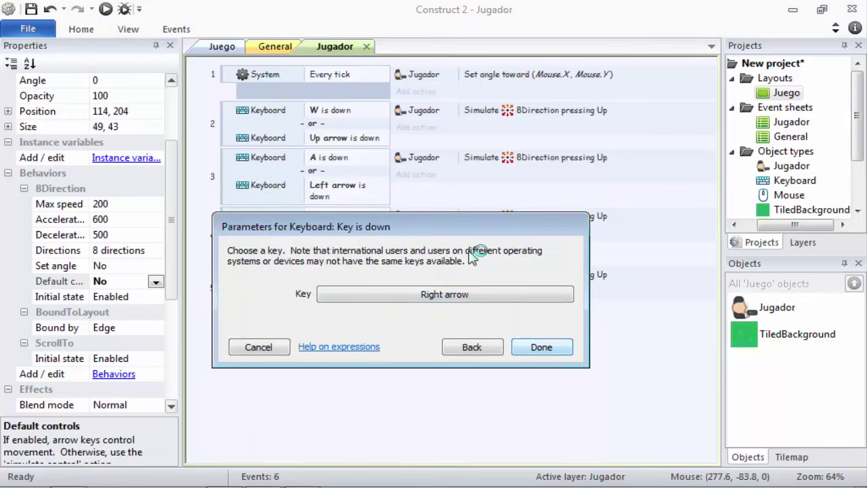
key(Return)
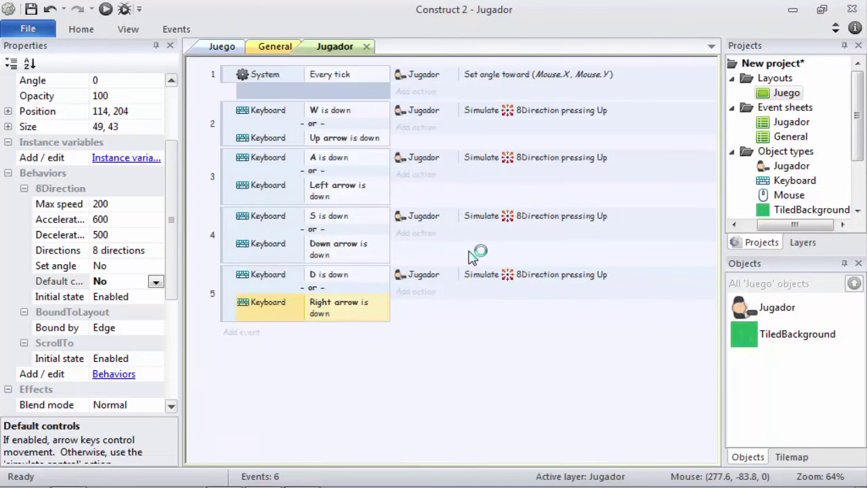
- Set the Simulate control action of event 3 to Left
key(Right)
key(Up)
key(Up)
key(Return)
key(alt+Down)
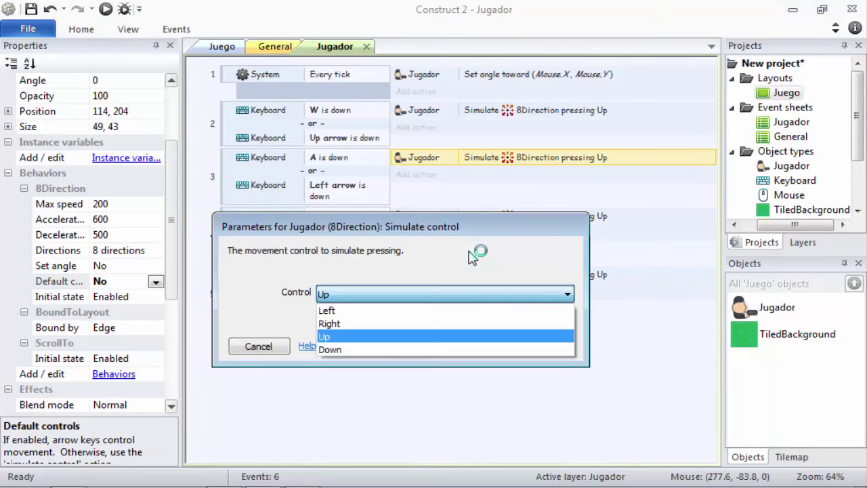
key(Up)
key(Up)
key(Return)
key(Return)
- Set the Simulate control action of event 4 to Down
key(Down)
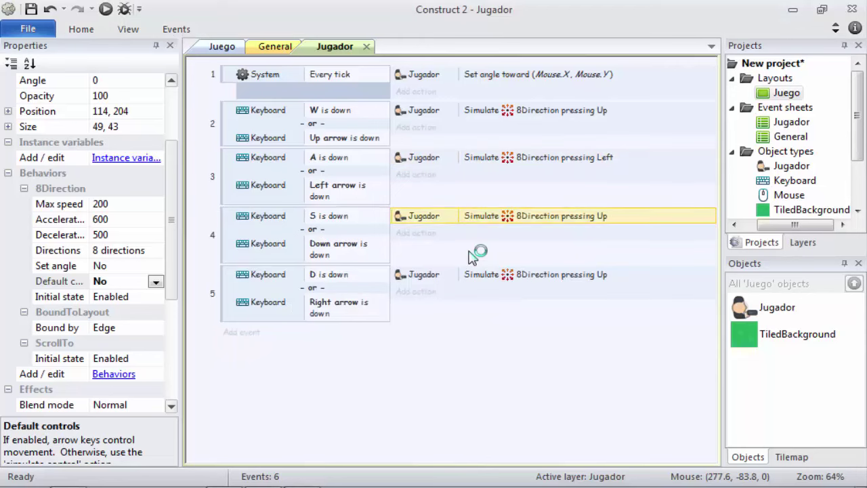
key(Return)
key(alt+Down)
key(Down)
key(Return)
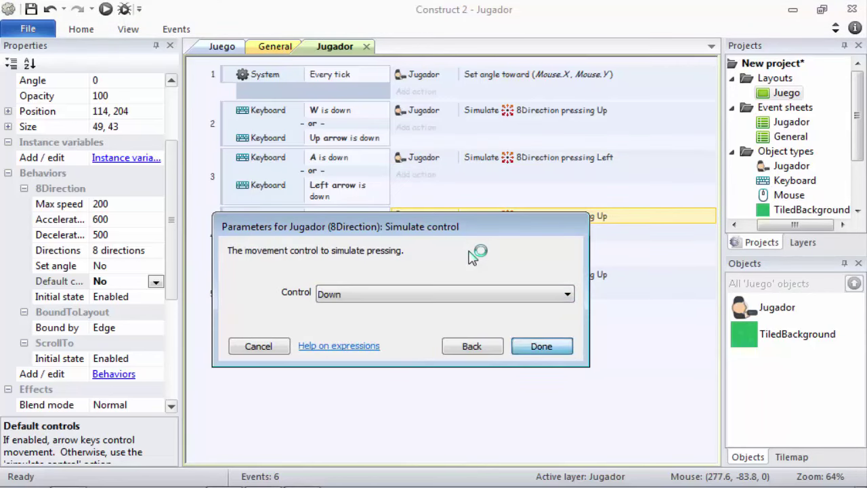
key(Return)
- Set the Simulate control action of event 5 to Right
key(Down)
key(Return)
key(alt+Down)
key(Up)
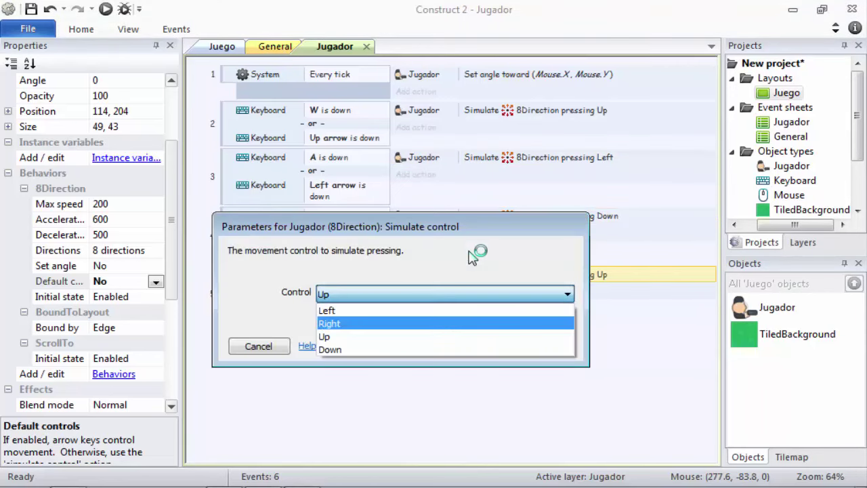
key(Return)
key(Return)
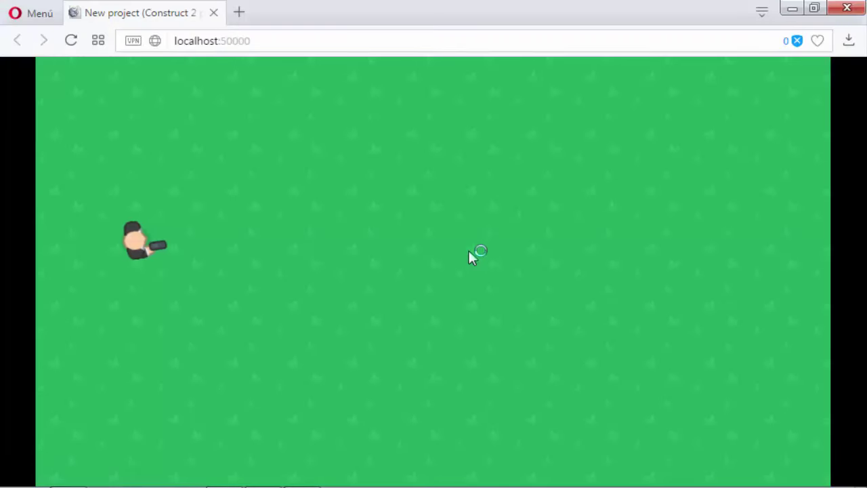
- Test the player's movement in all four directions in the browser preview and return to Construct 2
key(Right)
key(Down)
key(Right)
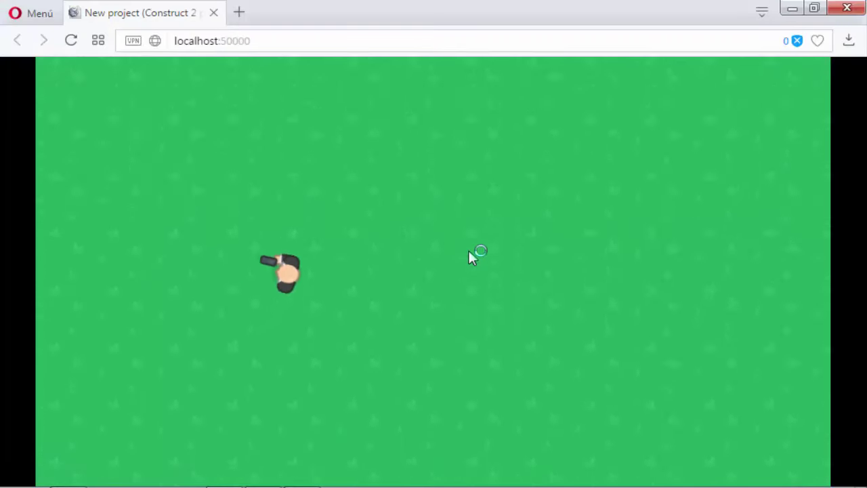
key(Up)
key(Left)
key(Up)
key(Down)
key(Right)
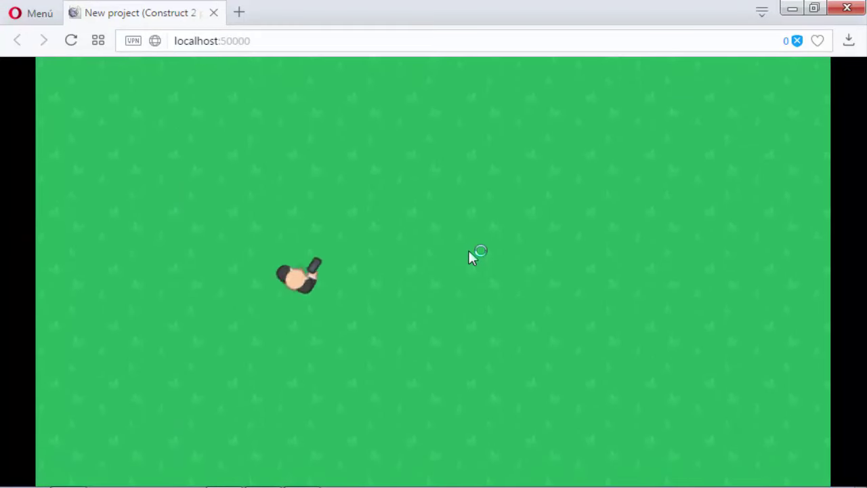
key(Right)
key(Up)
key(Left)
key(Right)
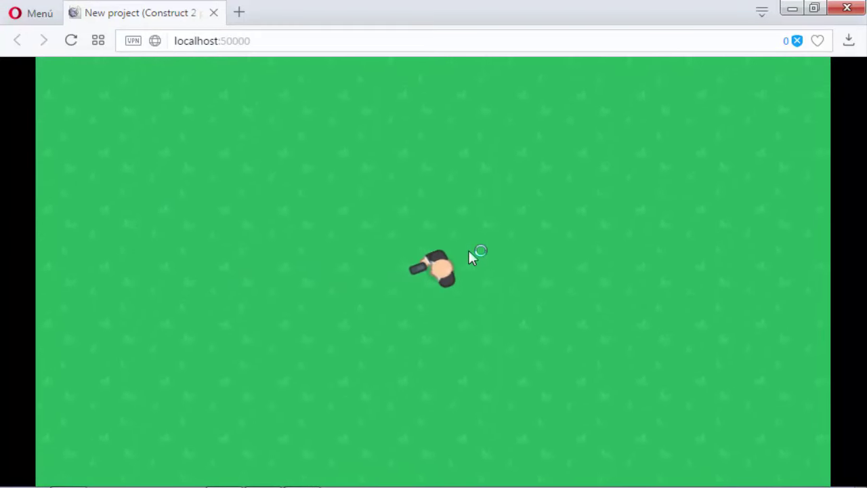
key(Up)
key(Left)
key(Down)
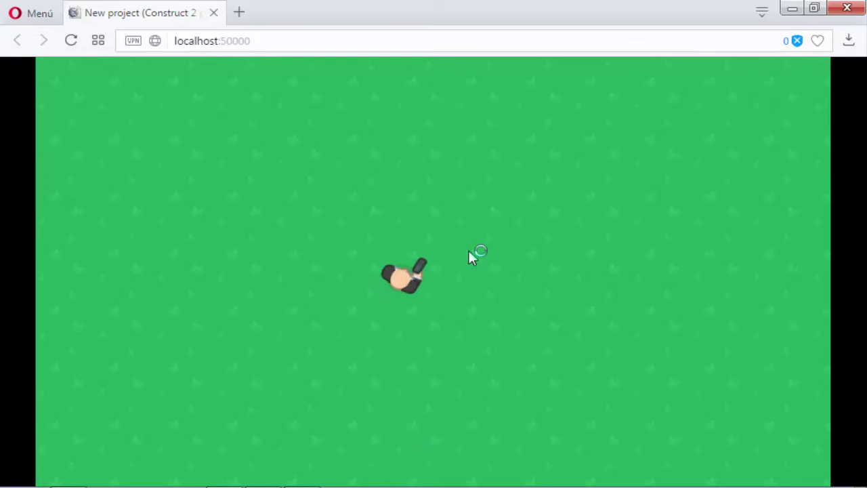
key(Left)
key(Down)
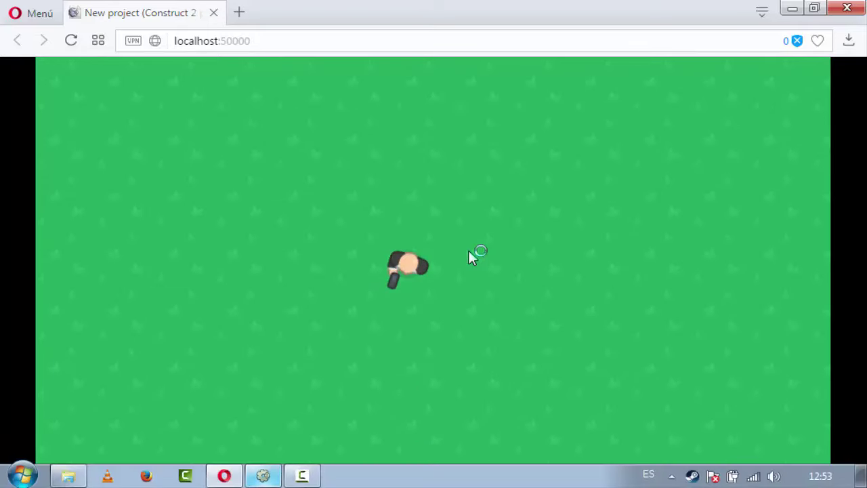
key(alt+Tab)
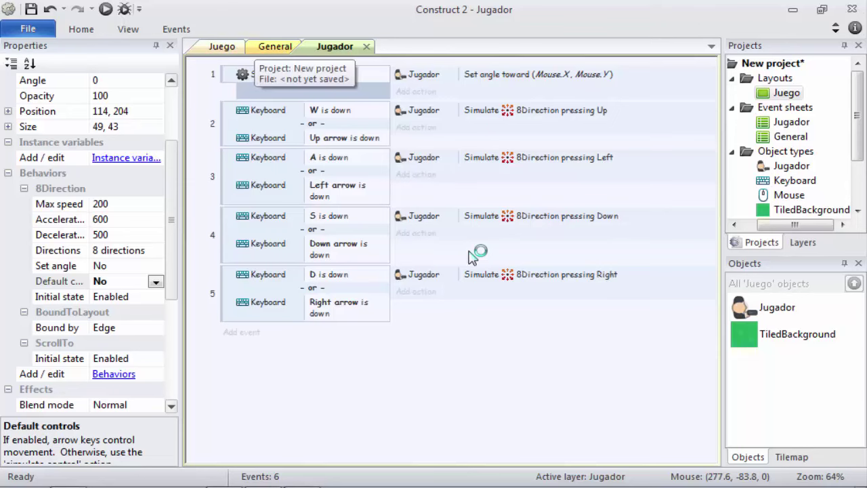
- Switch to the Juego layout
click(222, 46)
click(305, 204)
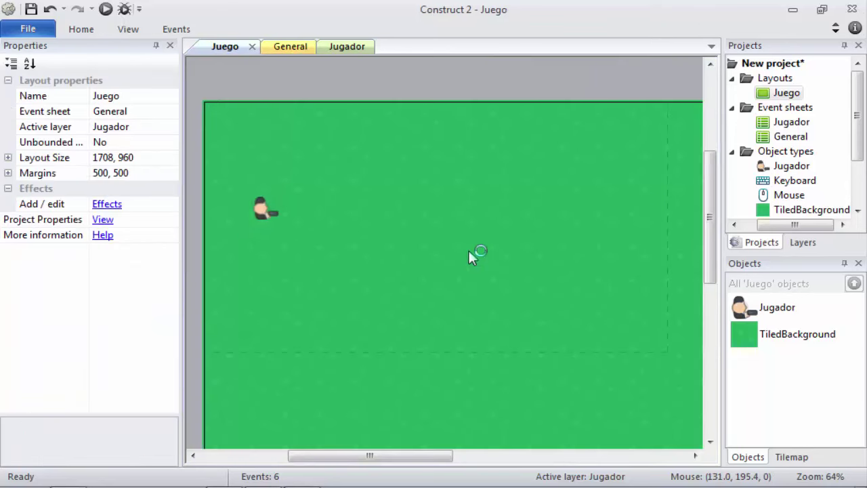
click(264, 209)
click(335, 142)
click(265, 209)
click(440, 199)
click(261, 206)
click(354, 141)
- Insert a new Sprite object named Bala and place it on the Juego layout
double_click(472, 256)
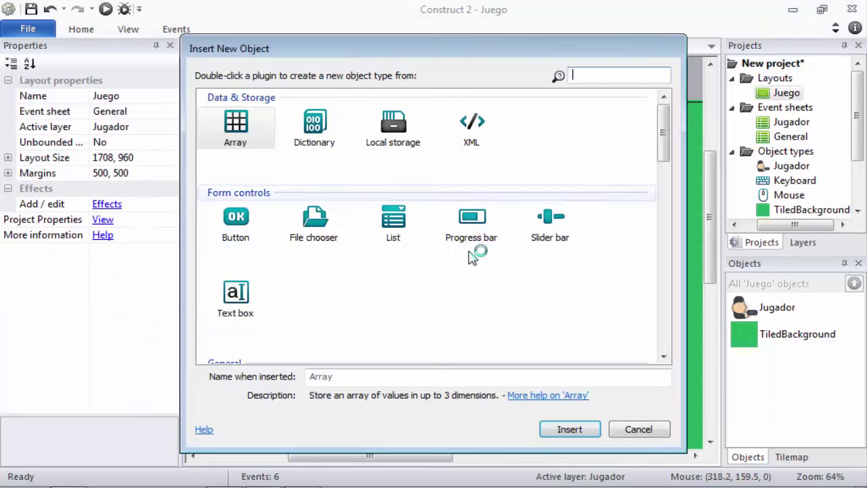
scroll(472, 256, down, 2)
click(550, 227)
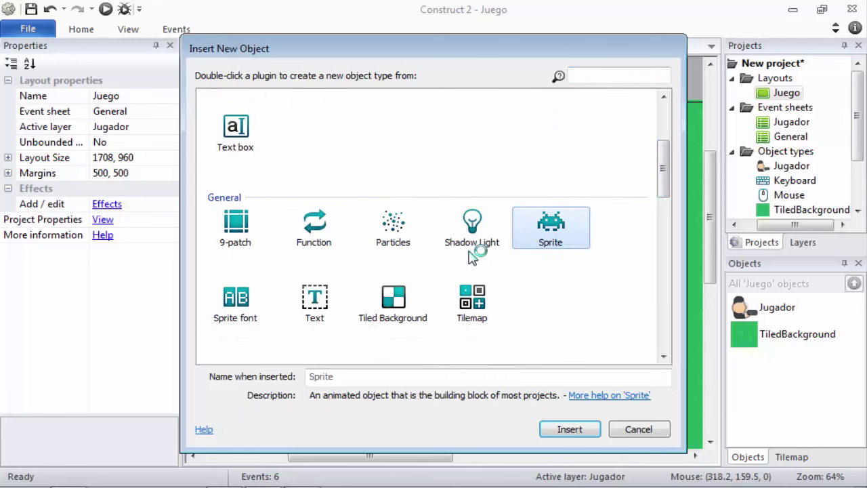
click(488, 376)
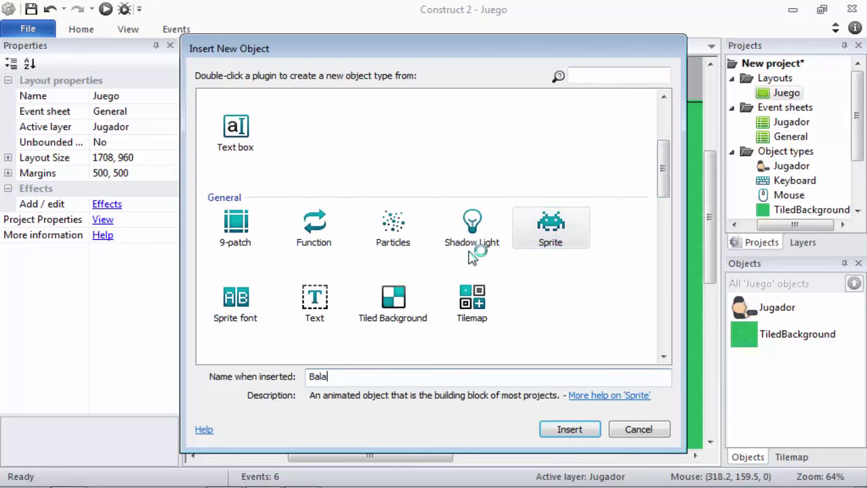
text(Bala)
key(Return)
click(472, 256)
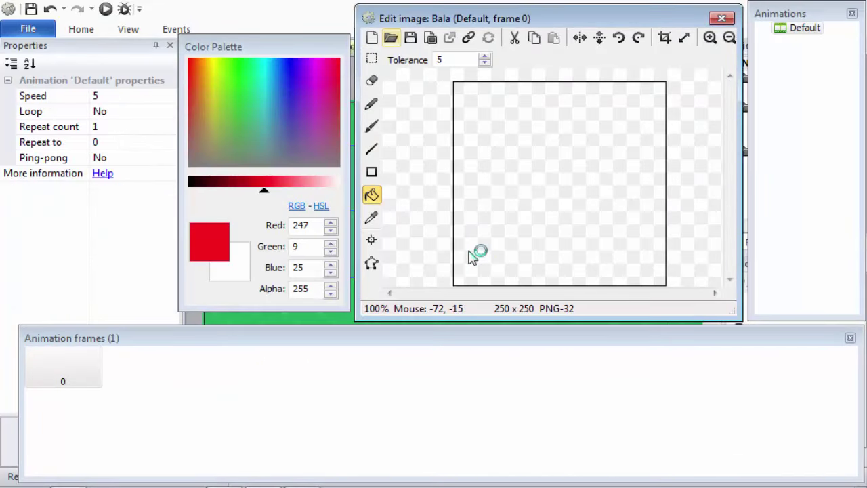
- Start loading an image file for Bala's frame and browse to the Lasers folder inside Sprites/space
click(391, 37)
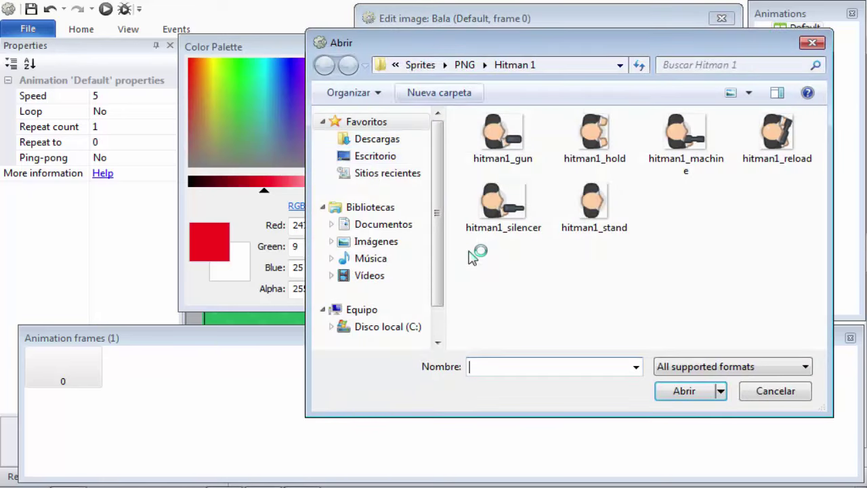
click(465, 64)
click(507, 293)
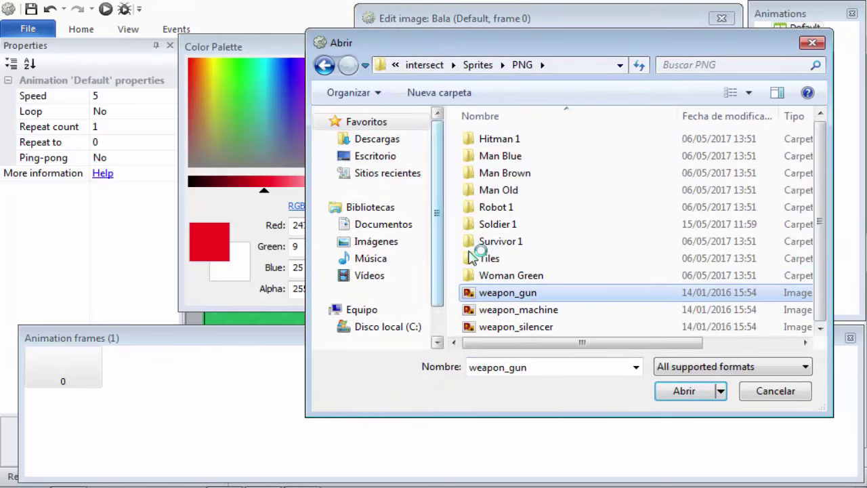
click(478, 65)
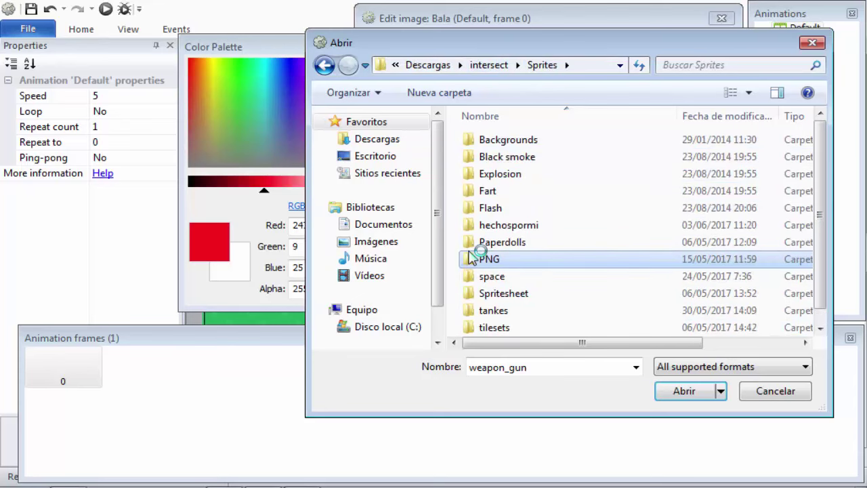
key(Down)
key(Return)
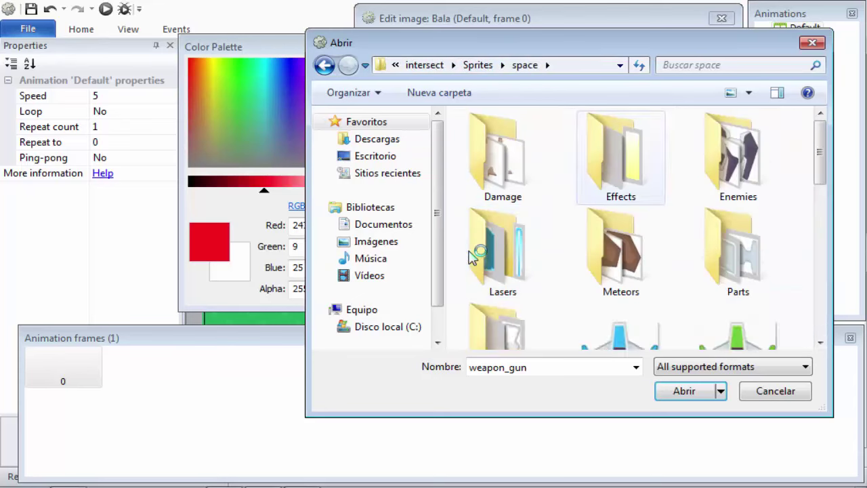
double_click(473, 256)
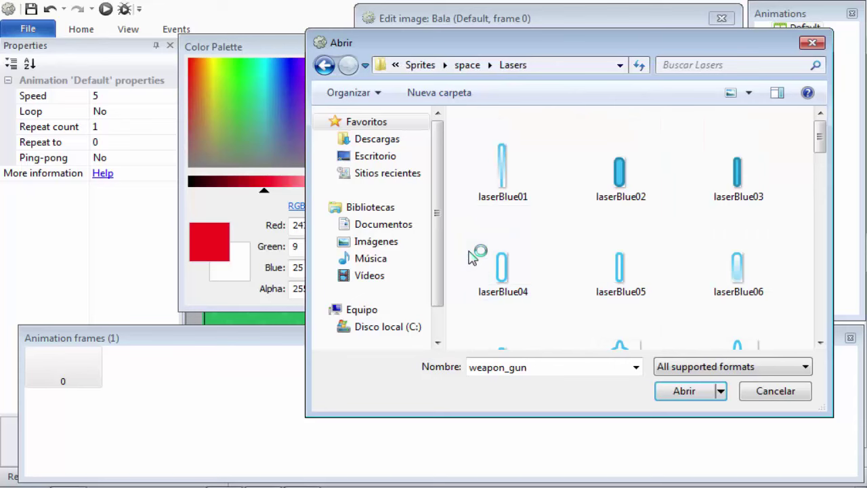
- Look through the laser images and load laserBlue01 as the Bala sprite's image
scroll(473, 256, down, 8)
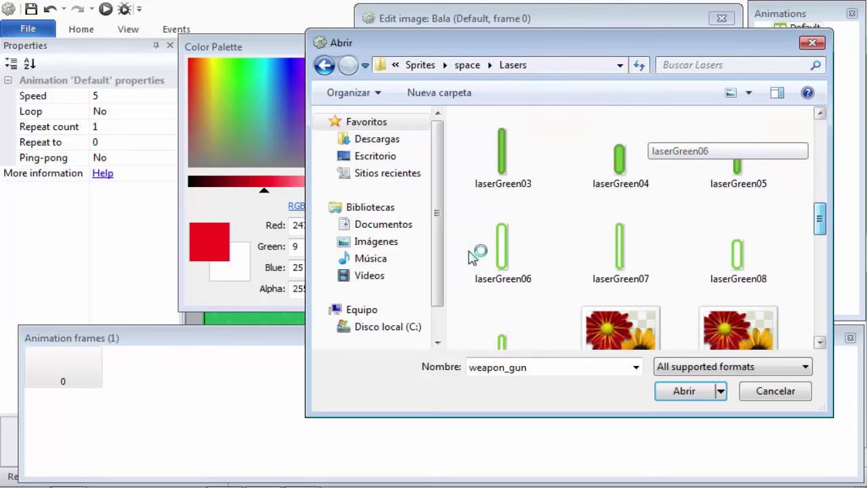
scroll(472, 256, down, 7)
scroll(473, 256, up, 6)
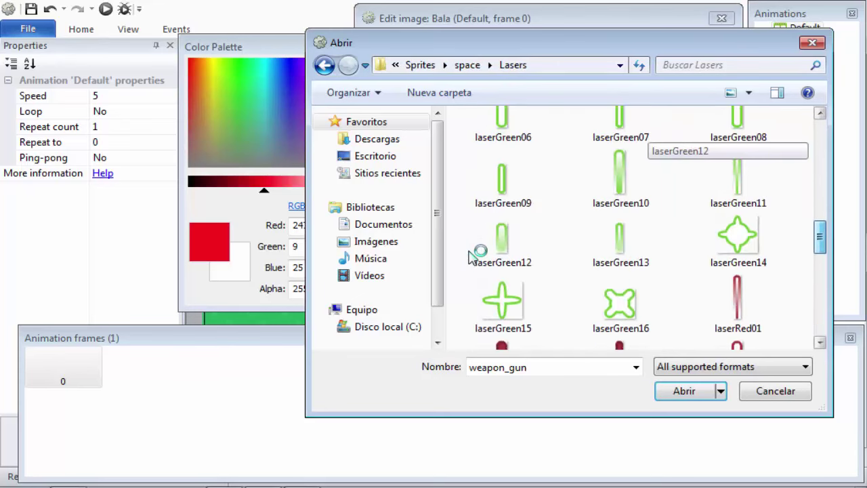
scroll(473, 256, up, 7)
scroll(473, 256, down, 8)
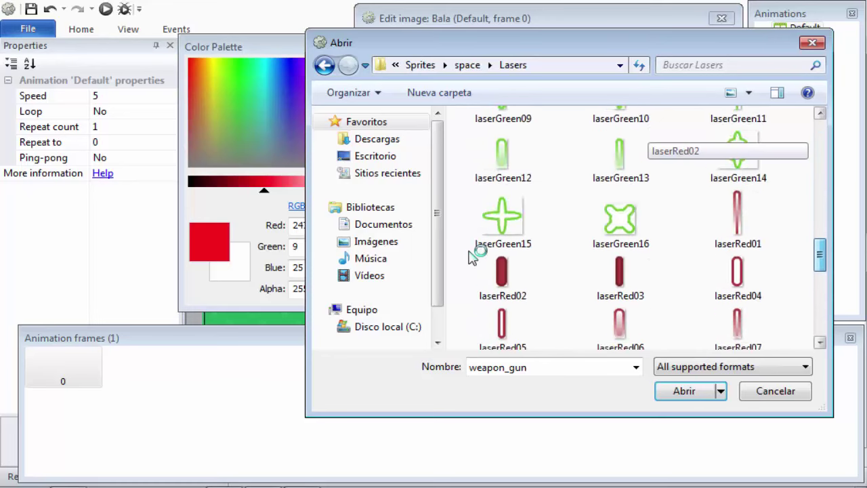
scroll(473, 256, down, 3)
drag(819, 244, 819, 145)
click(502, 143)
key(Return)
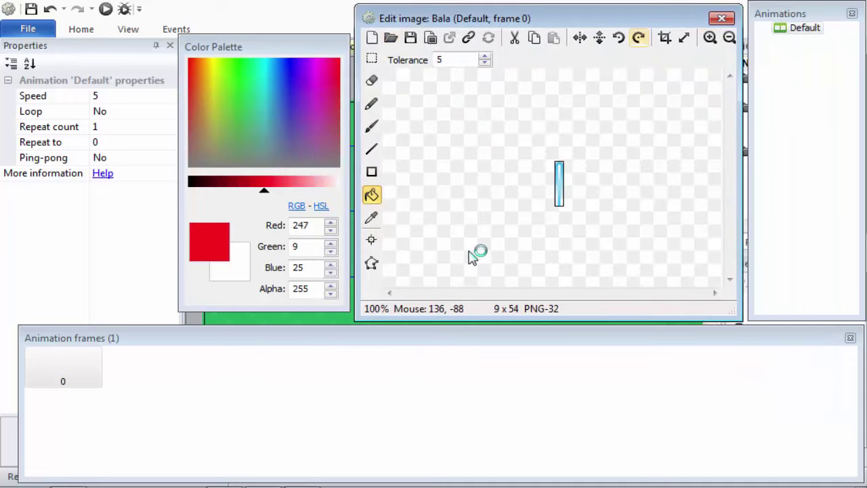
- Rotate the Bala image 90° clockwise so the laser lies horizontally, and close the image editor
click(638, 37)
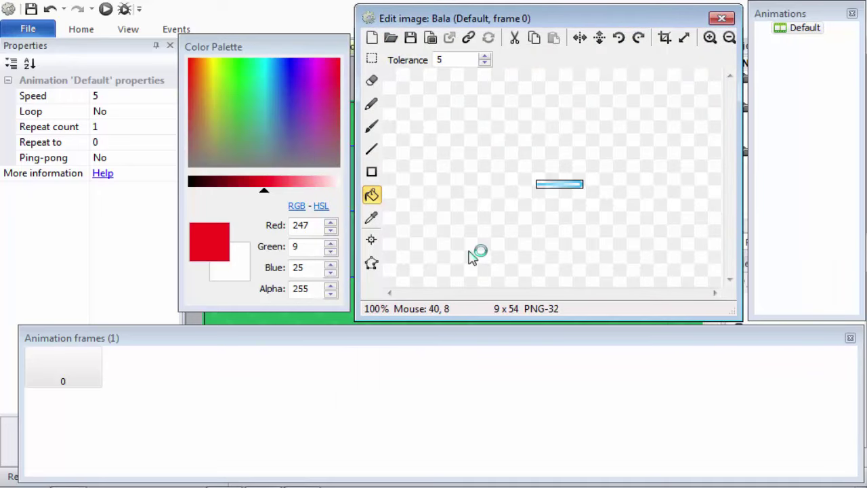
click(618, 37)
click(638, 37)
click(721, 18)
click(412, 197)
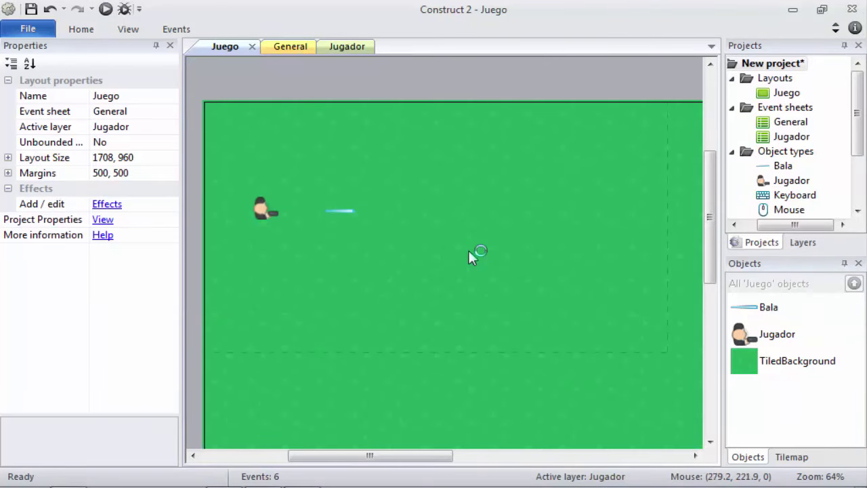
- Move the Bala sprite above the layout's upper edge to about 89, -58, and set the Jugador image's origin X to 15
mouse_move(349, 213)
mouse_down()
mouse_move(345, 138)
mouse_move(262, 68)
mouse_up()
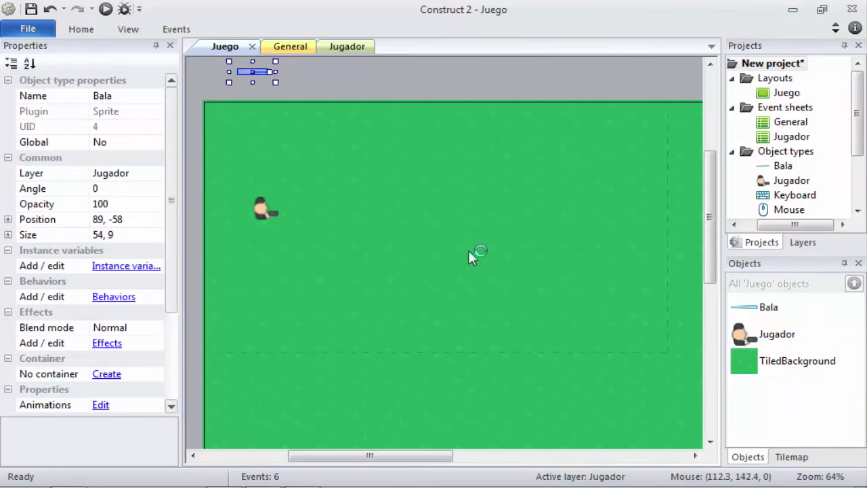
double_click(264, 208)
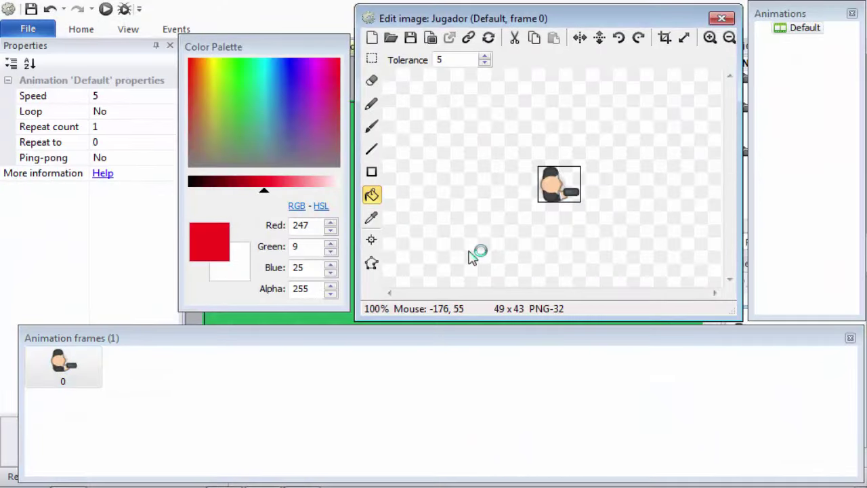
click(371, 239)
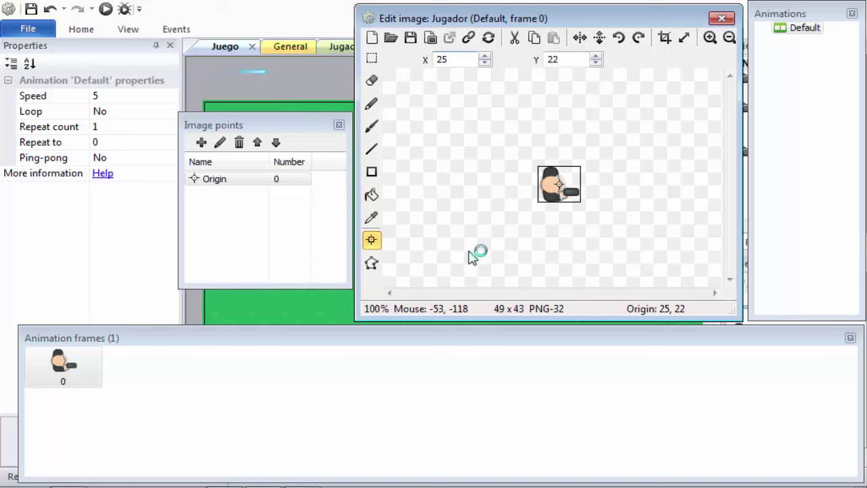
text(20)
key(BackSpace)
key(BackSpace)
text(14)
key(BackSpace)
text(5)
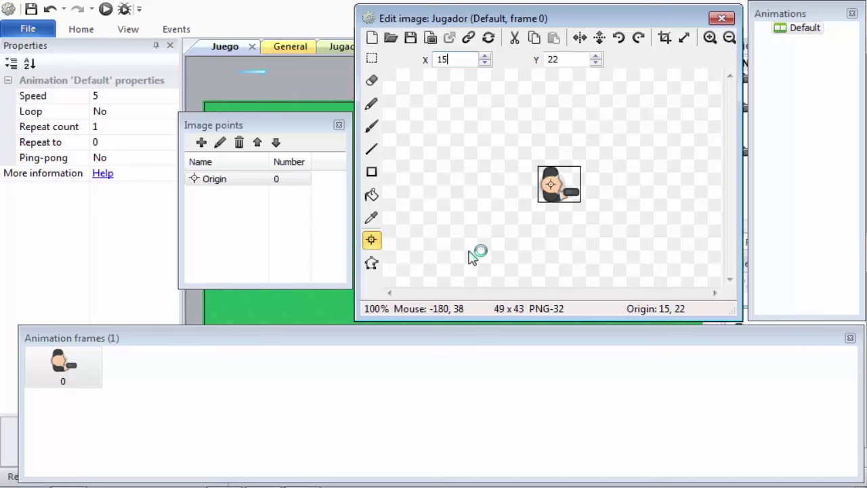
- Add an image point to Jugador at the gun's muzzle, at 49, 31, and close the image editor
click(201, 143)
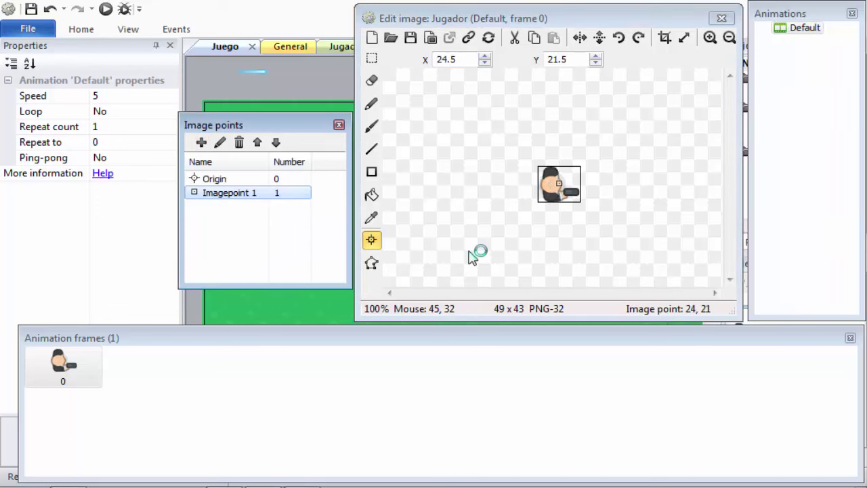
click(575, 192)
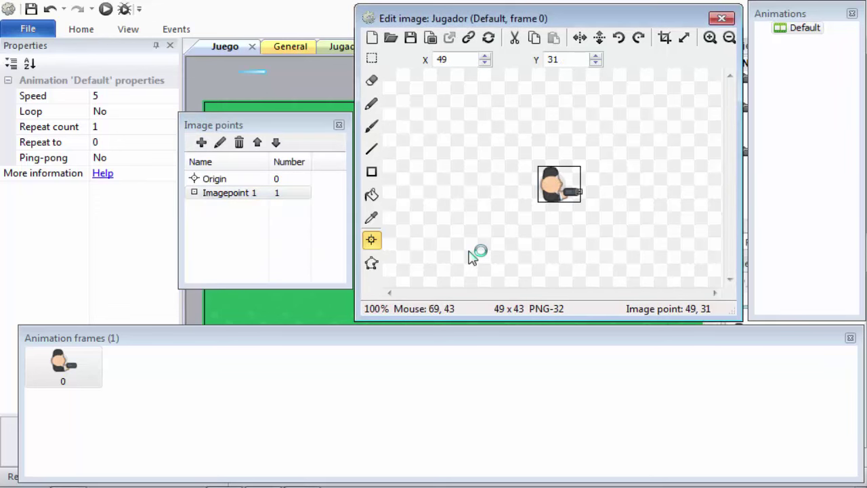
click(229, 192)
click(721, 19)
click(407, 186)
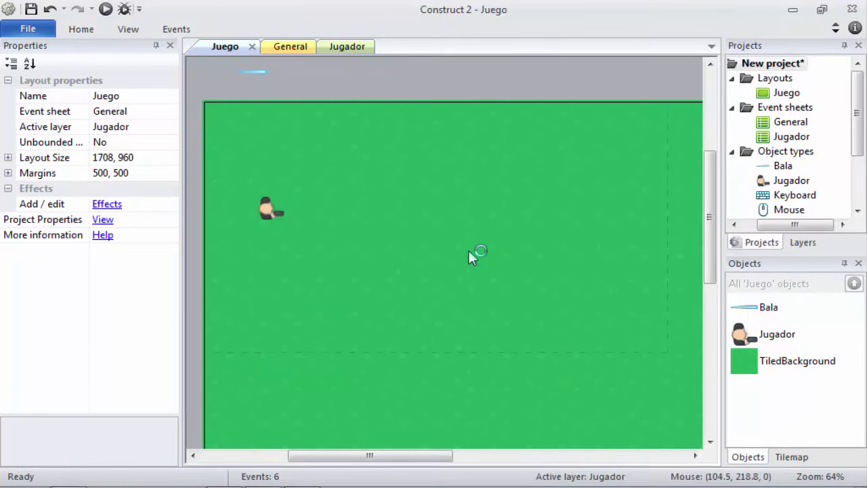
- Add the Bullet behavior to the Bala sprite
click(270, 209)
click(262, 71)
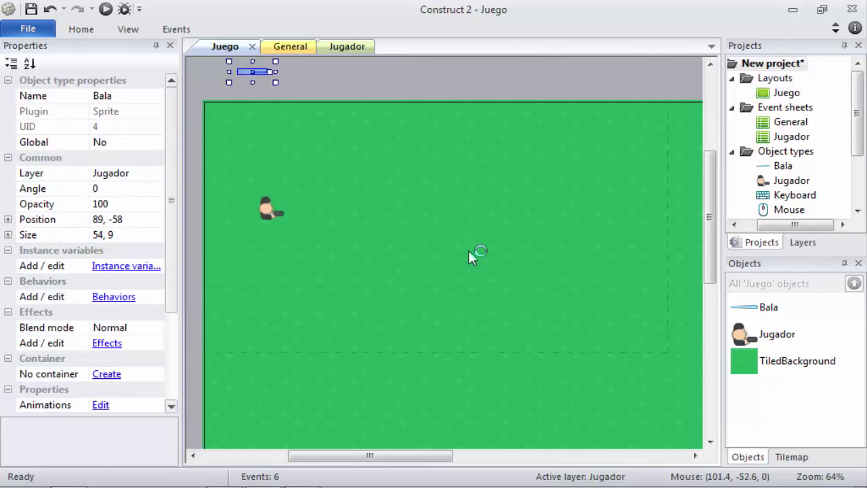
click(114, 296)
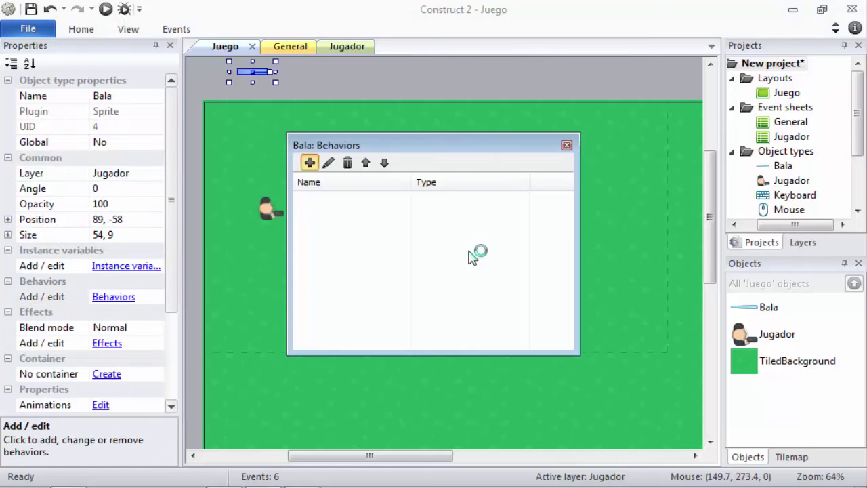
click(308, 163)
scroll(449, 237, down, 3)
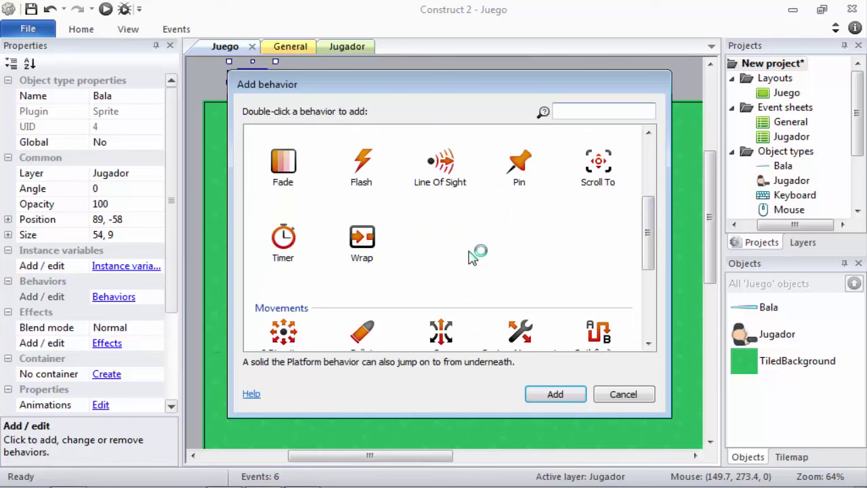
double_click(362, 330)
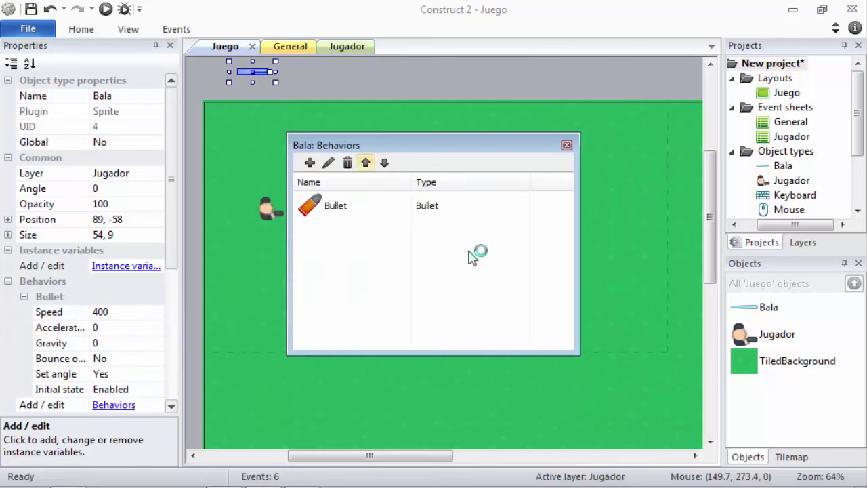
- Add the Destroy outside layout behavior to Bala and close the behaviors list
click(310, 162)
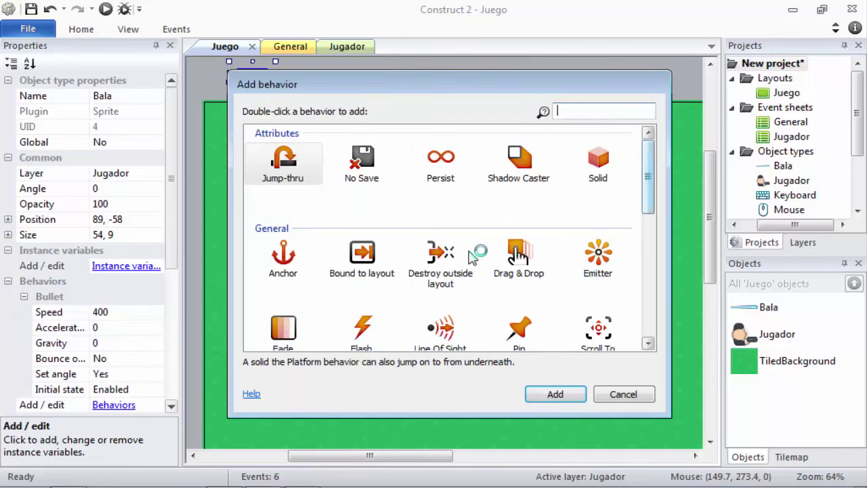
scroll(473, 256, down, 1)
double_click(472, 256)
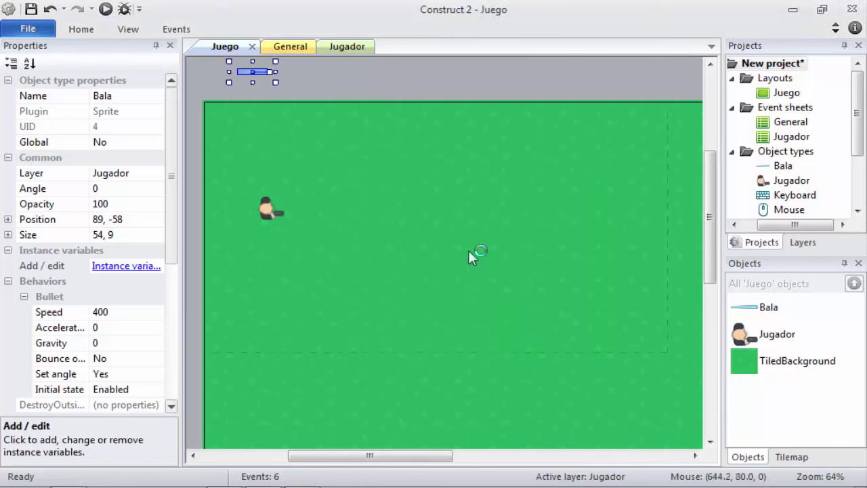
key(Escape)
click(472, 256)
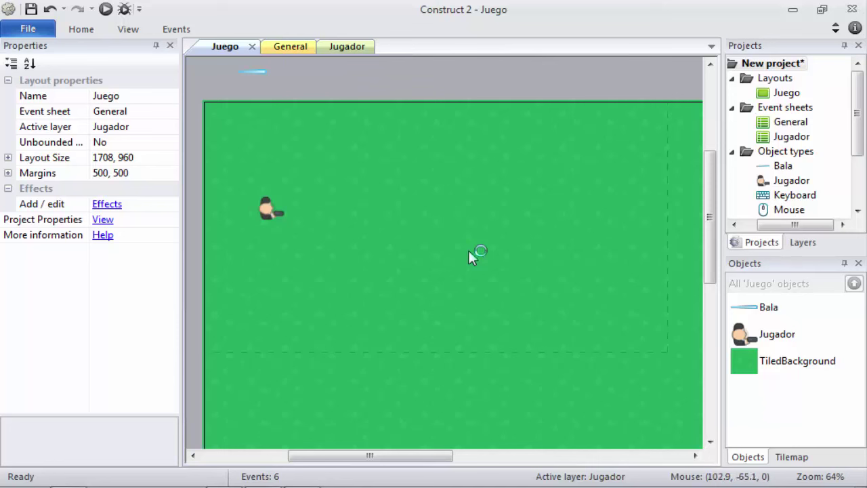
- Set the size of the Bala sprite to 30, 9
click(252, 71)
click(103, 234)
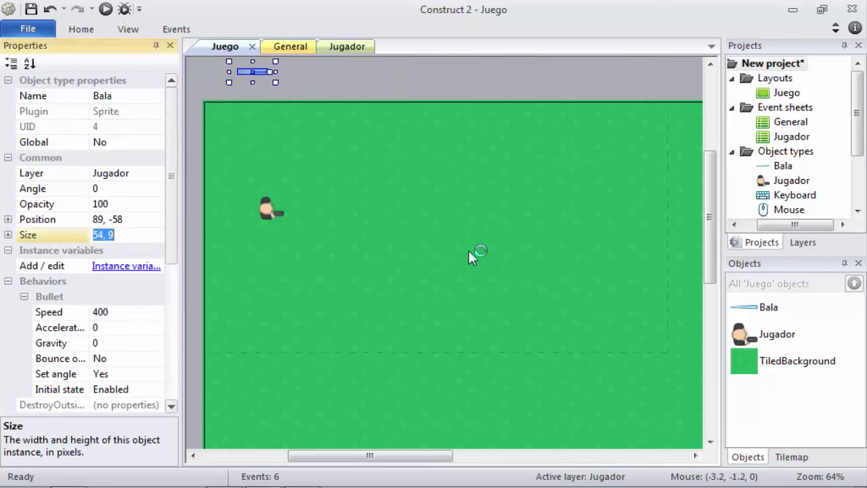
click(109, 234)
text(30)
key(Return)
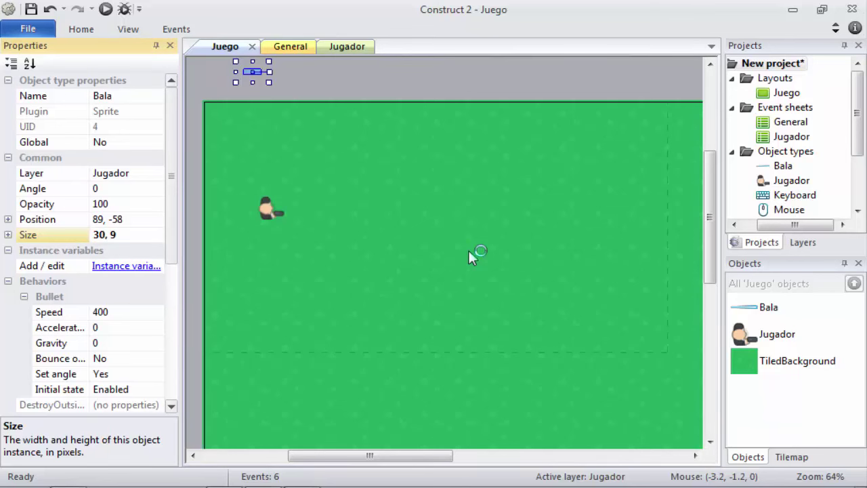
click(222, 204)
- In the Jugador event sheet, add an event with the Mouse condition Mouse button is down for the Left button
click(345, 46)
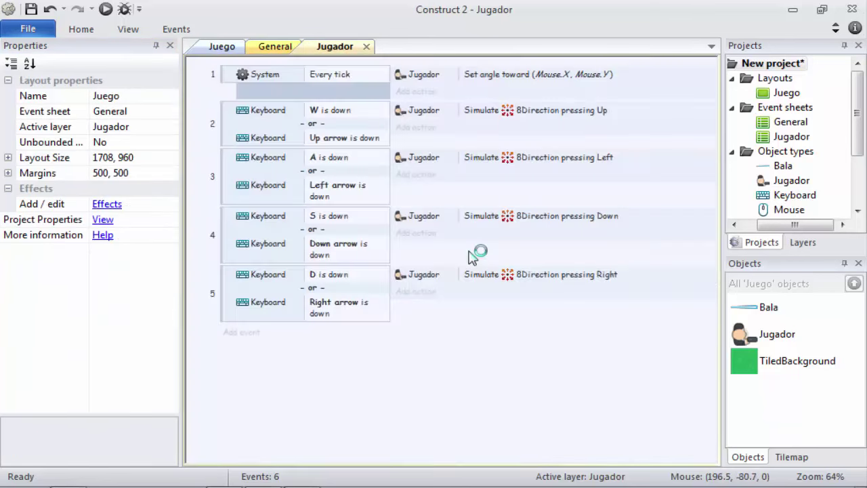
click(241, 332)
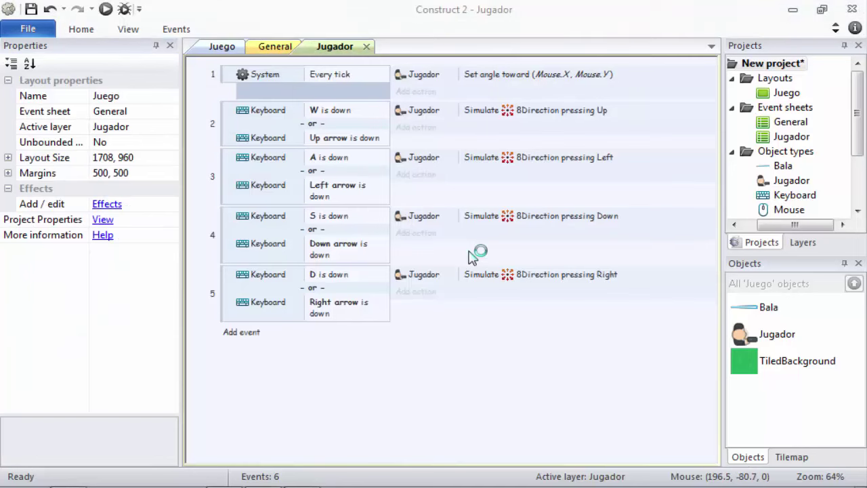
double_click(557, 125)
key(Down)
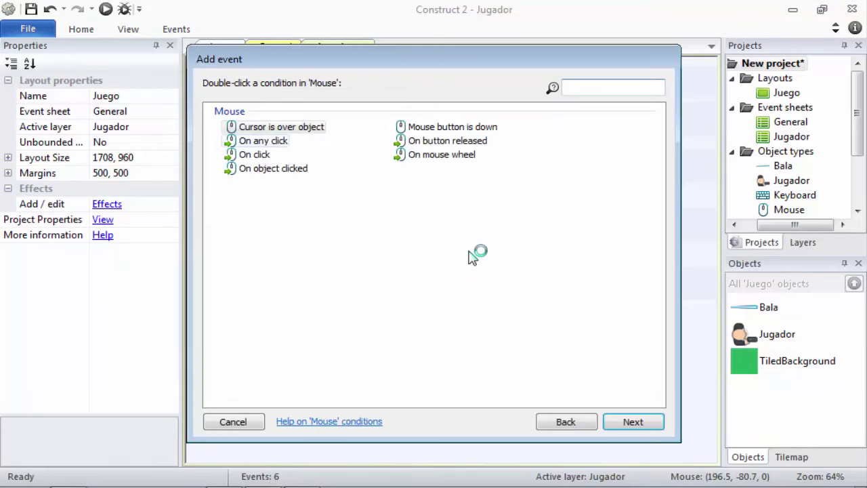
key(Up)
key(Right)
key(Down)
key(Up)
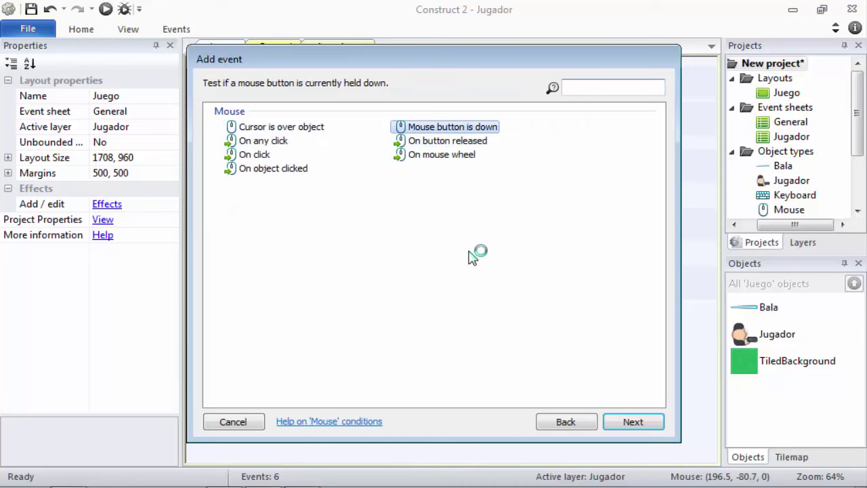
key(Return)
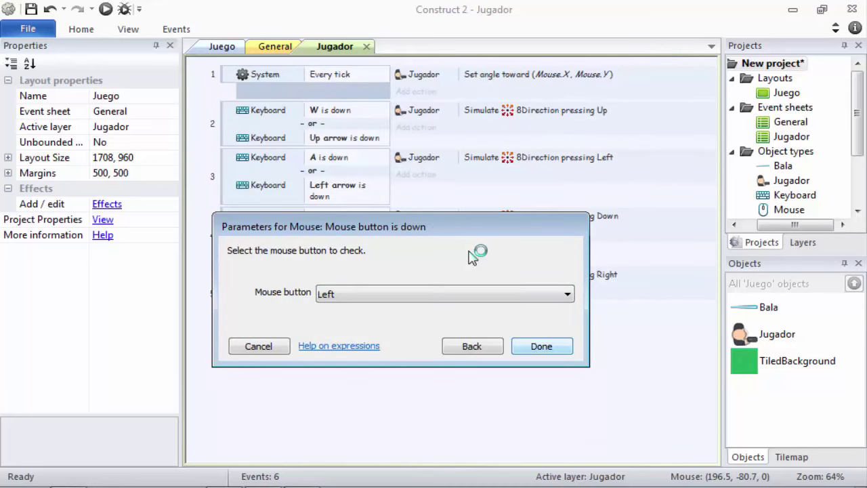
key(Return)
- Change the new mouse event's condition to On click, with the Left button and click type Clicked
key(Menu)
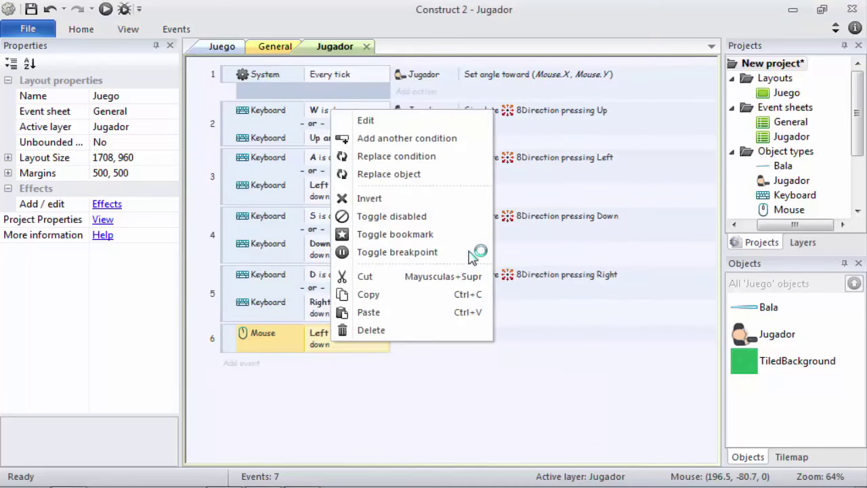
key(Return)
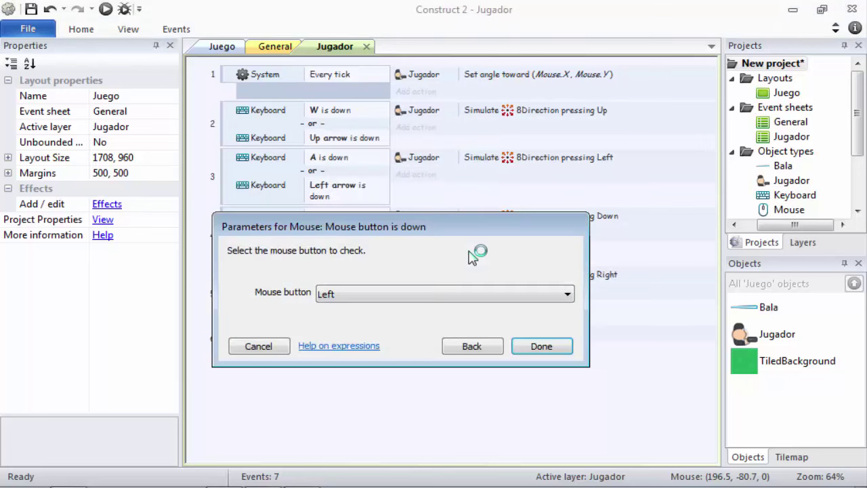
key(Return)
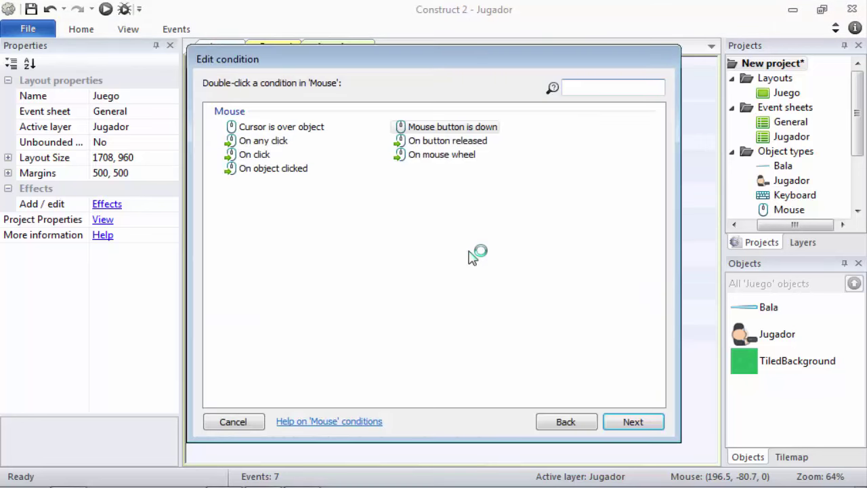
key(Down)
key(Down)
key(Up)
key(Up)
key(Up)
key(Up)
key(Return)
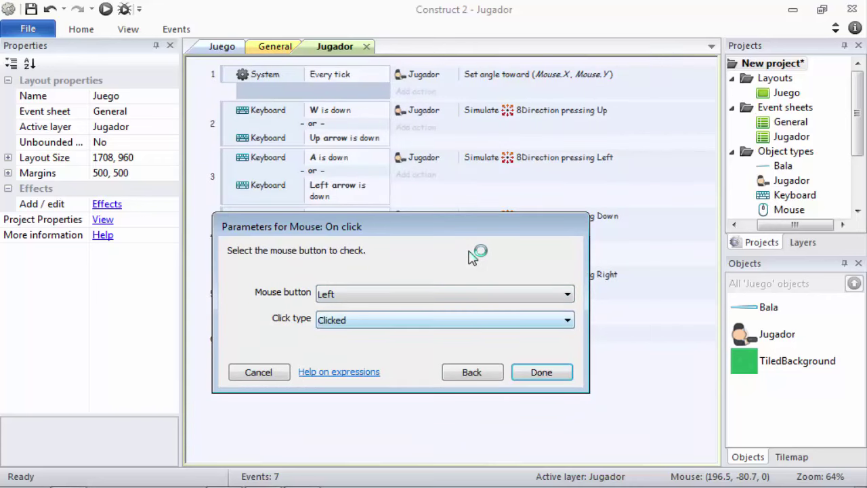
key(Return)
- Add a Jugador action to the click event that spawns Bala on layer 2 at image point 1
key(a)
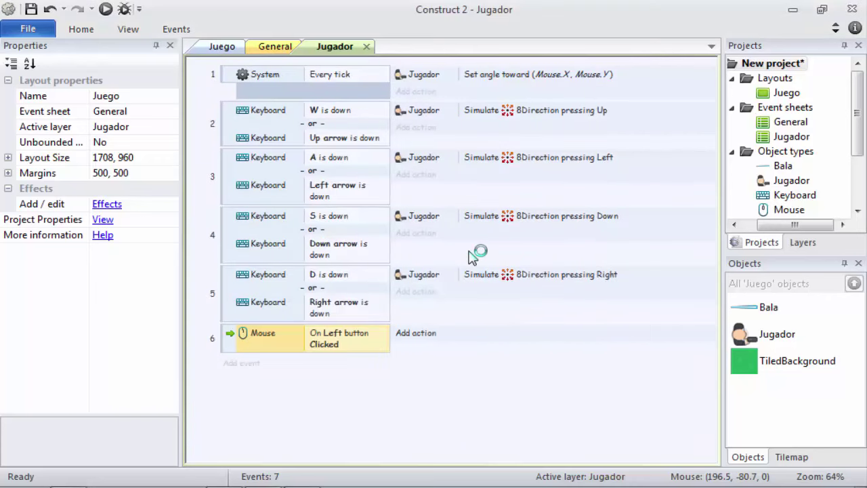
key(Right)
key(Right)
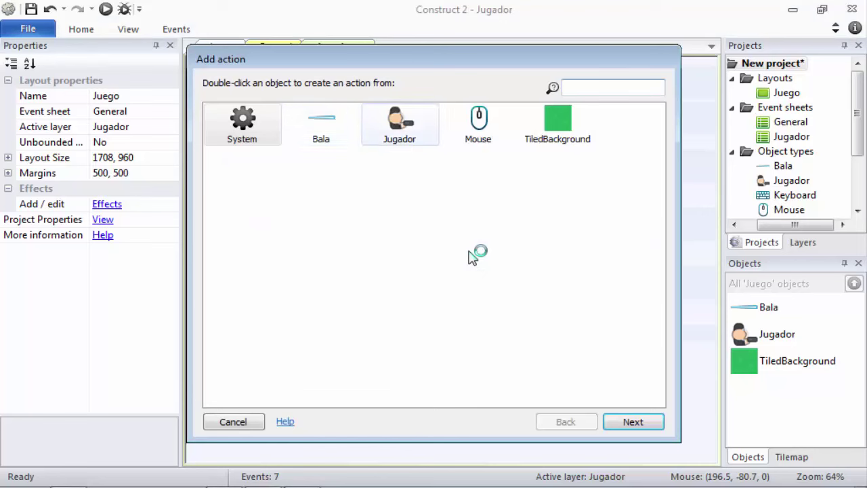
key(Return)
scroll(472, 257, down, 6)
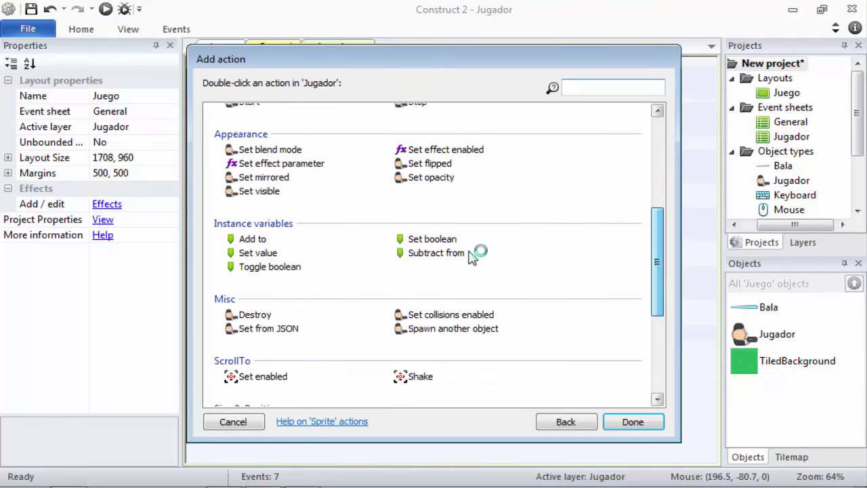
click(445, 317)
key(Return)
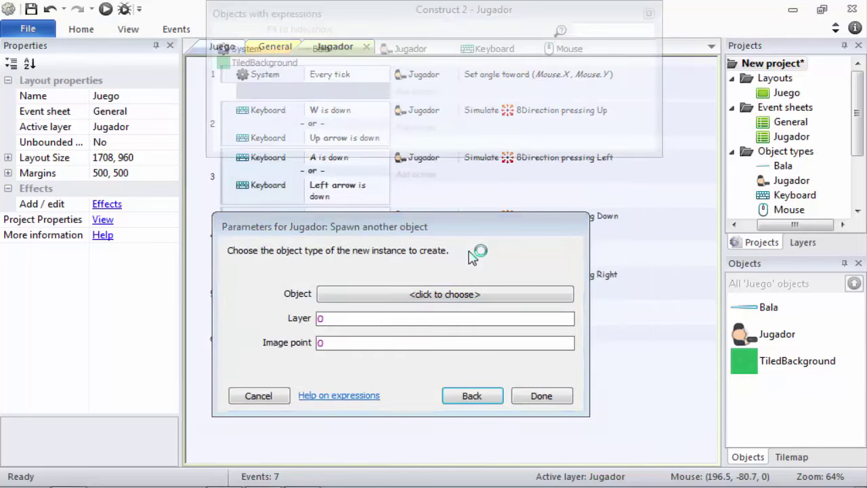
key(Return)
key(Return)
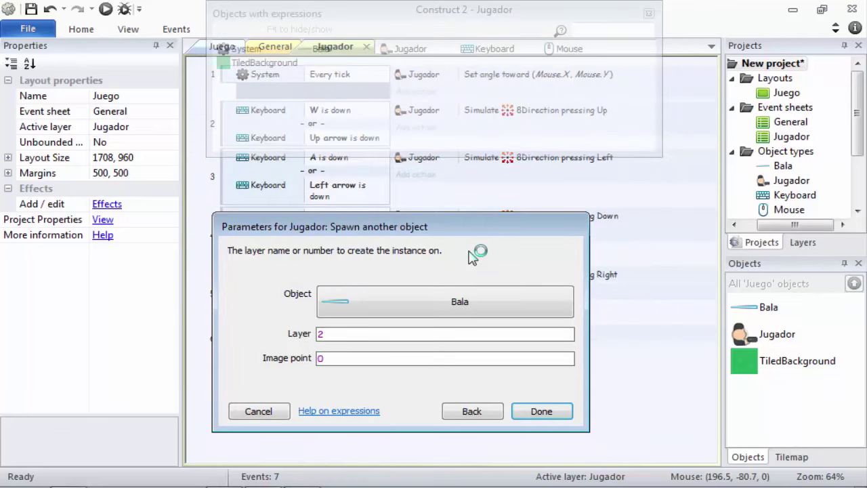
key(Tab)
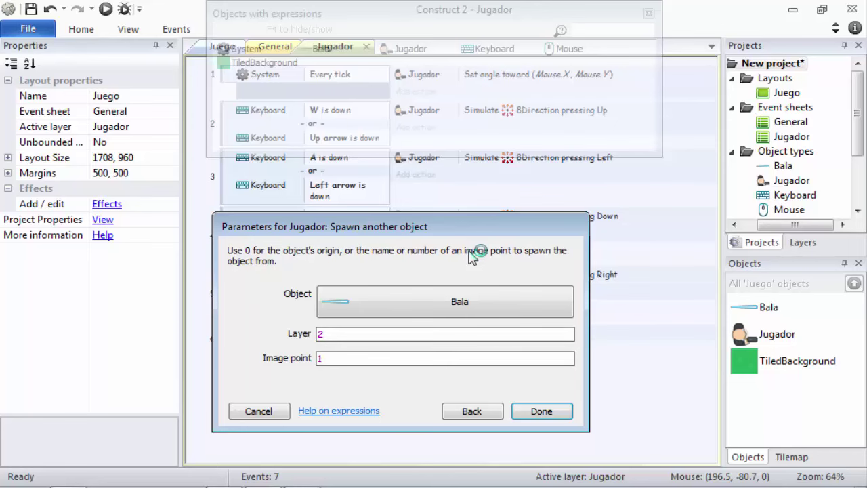
key(Return)
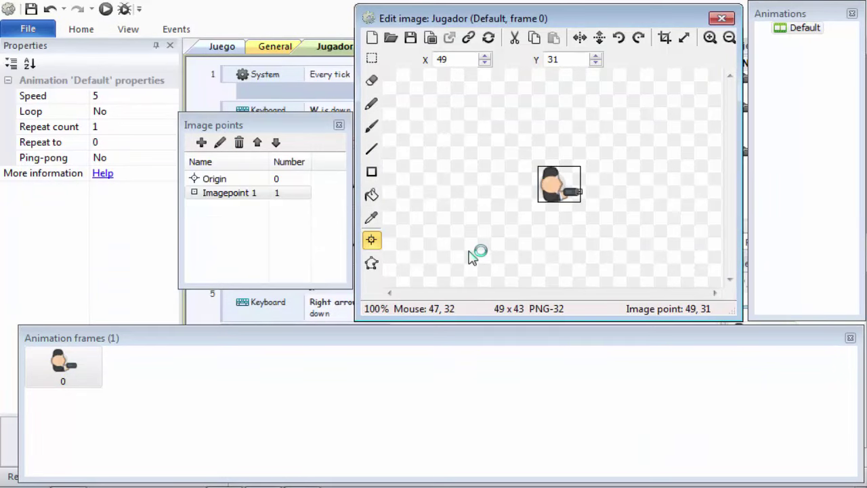
- Close Jugador's image editor and preview the game in the browser, testing player movement and firing bullets toward the mouse
click(722, 18)
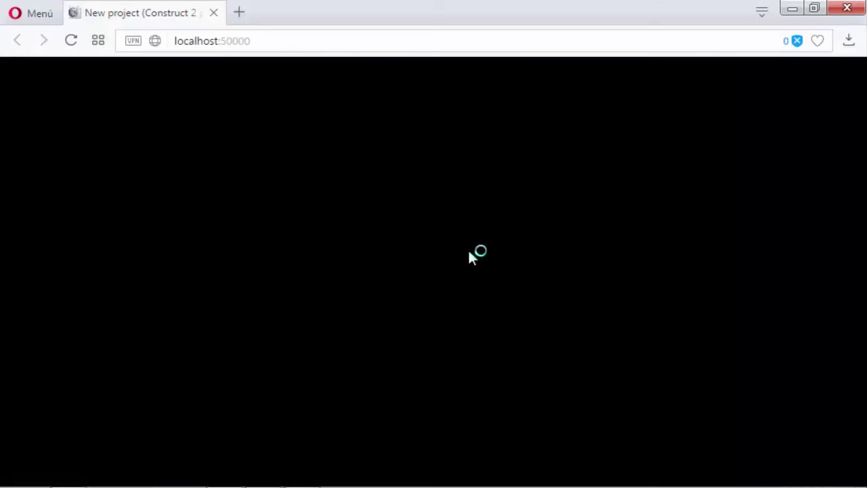
click(469, 251)
key(Down)
key(Right)
click(468, 251)
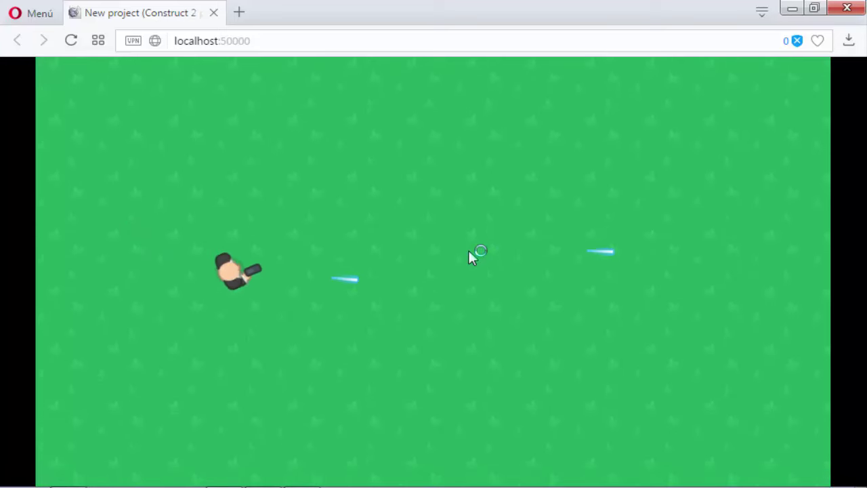
click(469, 251)
click(469, 251)
click(469, 251)
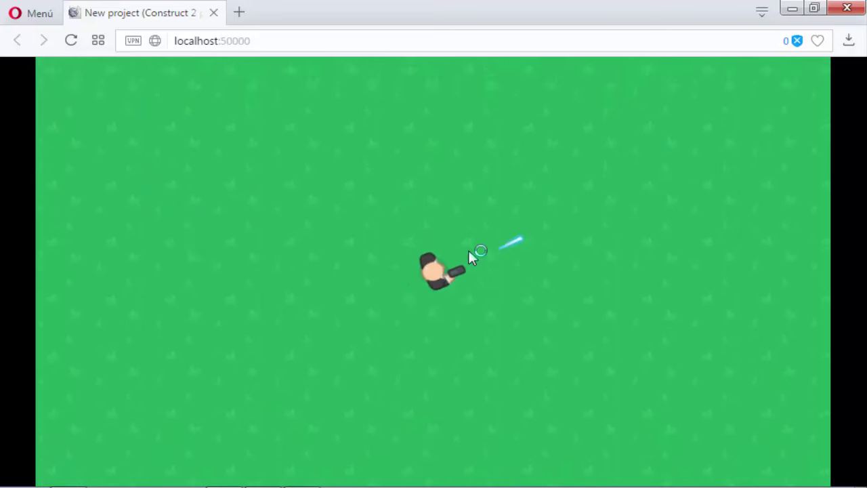